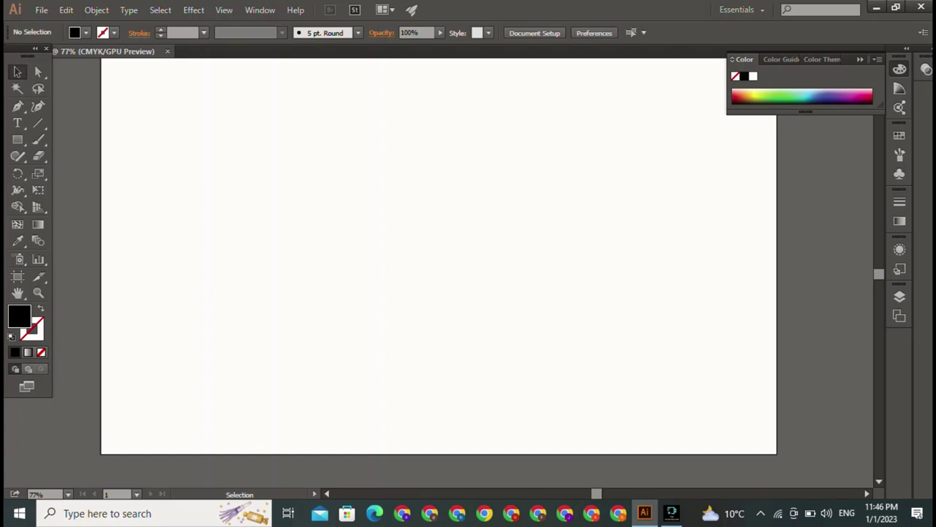
# Switch to the Type tool to place a line of text on the blank artboard.
pyautogui.press('t')
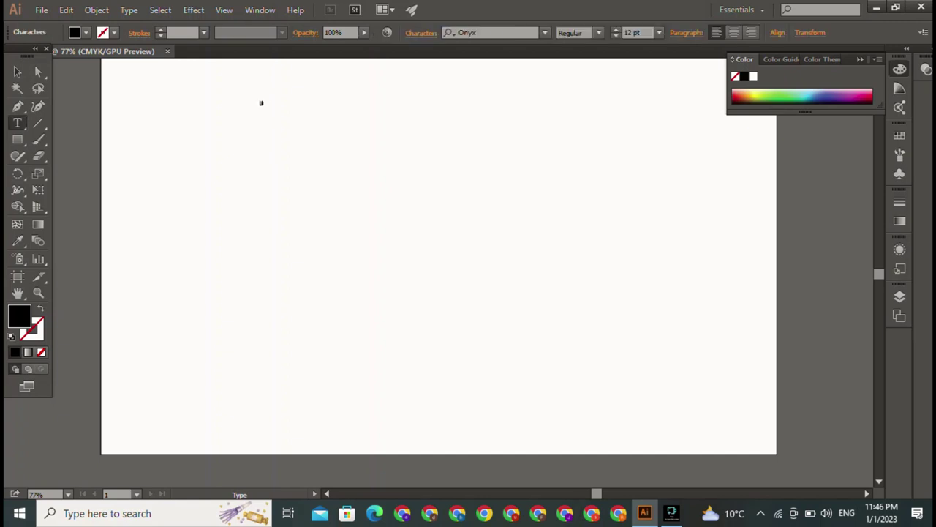
# Finish typing LONATI, scale it to 162 pt Onyx, and raise it near the artboard top.
pyautogui.write('E')
pyautogui.press('Escape')
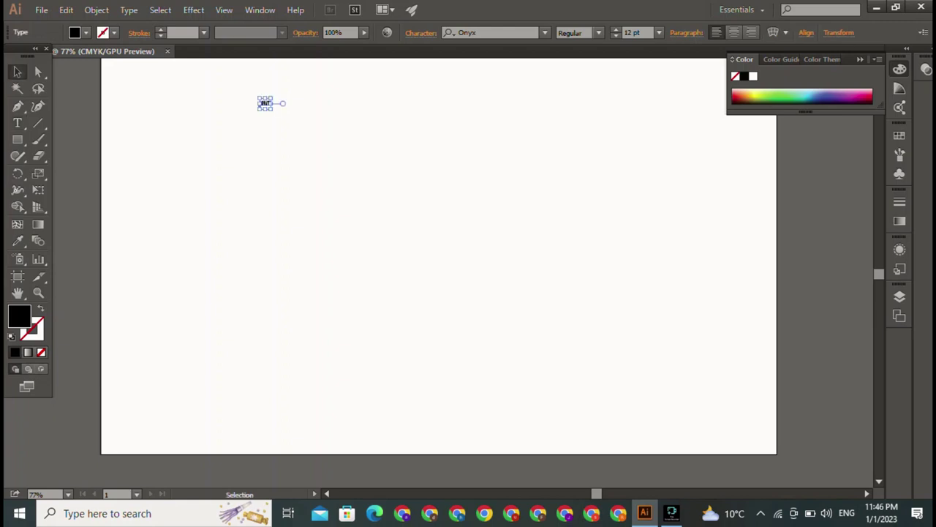
pyautogui.moveTo(272, 110); pyautogui.dragTo(408, 244)
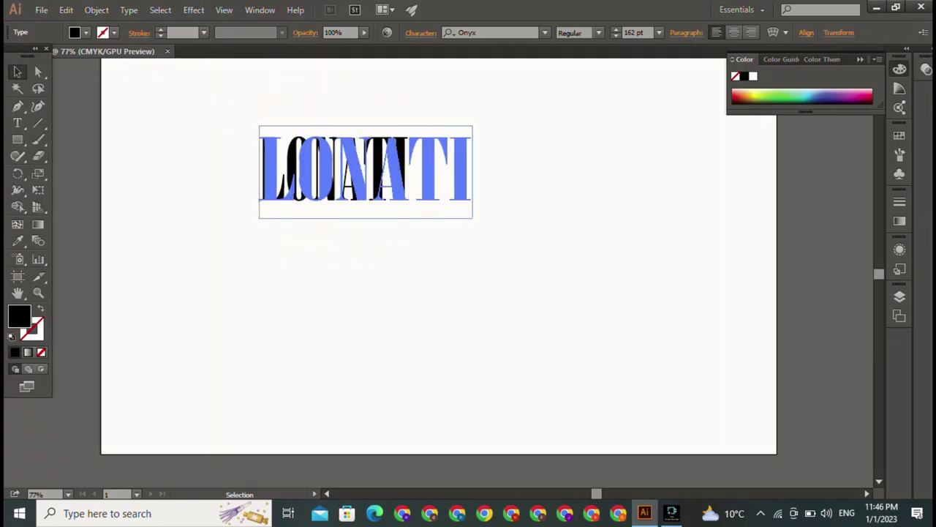
pyautogui.moveTo(408, 172); pyautogui.dragTo(578, 171)
pyautogui.moveTo(351, 175); pyautogui.dragTo(351, 149)
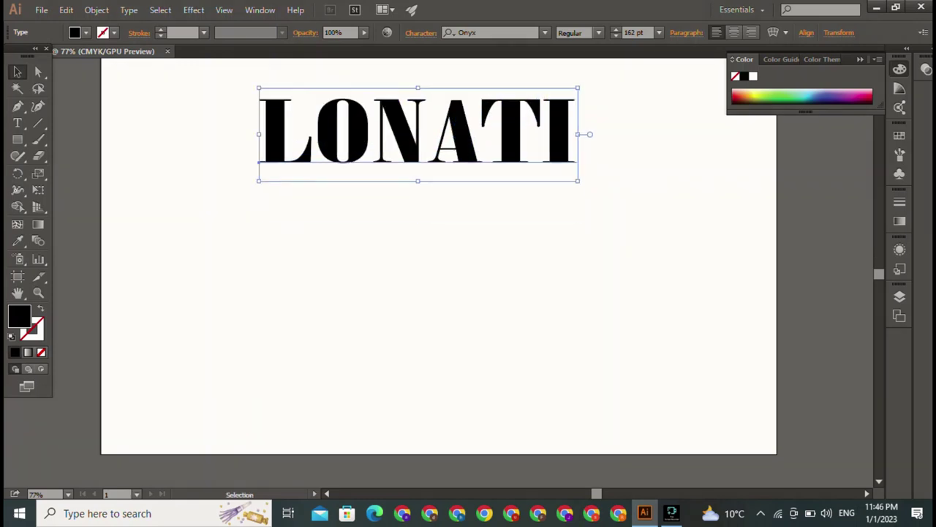
pyautogui.hotkey('ctrl', 'shift', 'a')
pyautogui.click(18, 106)
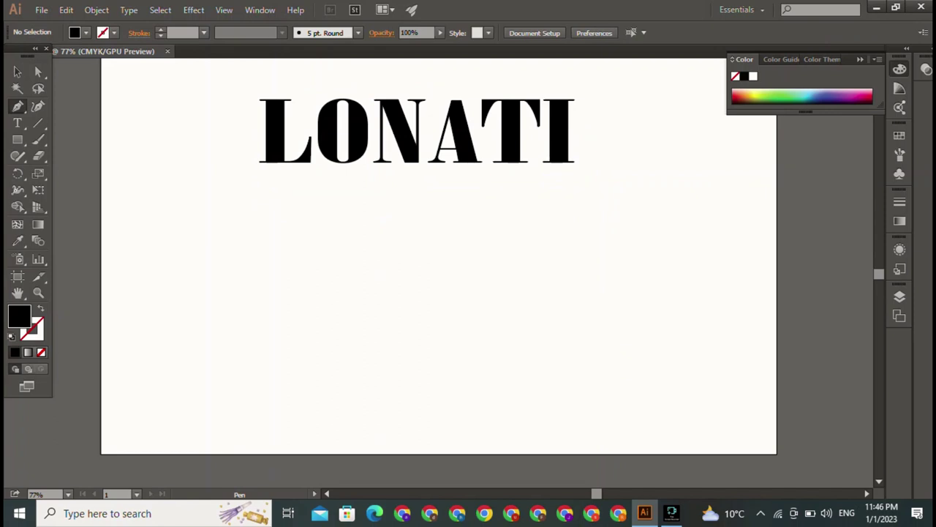
# Pen-draw a closed thick black L bracket below LONATI, then deselect it.
pyautogui.click(250, 196)
pyautogui.click(251, 347)
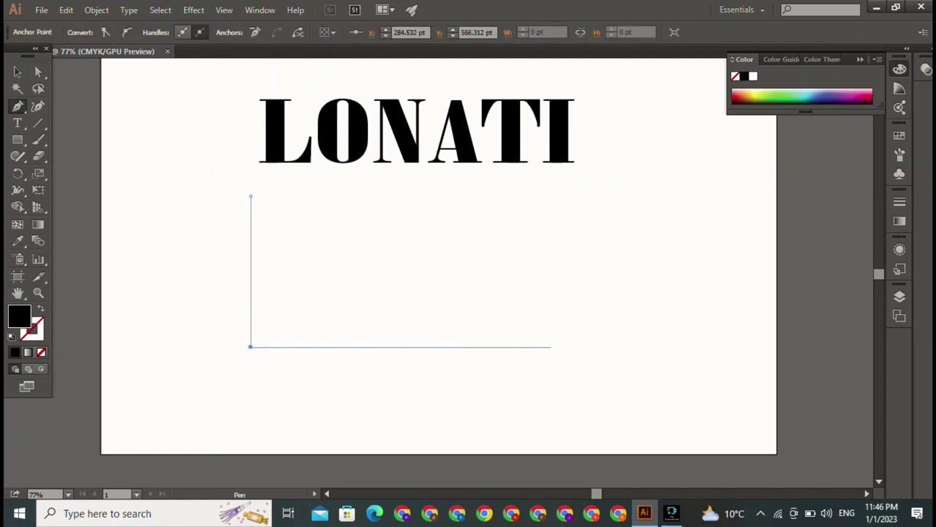
pyautogui.click(551, 347)
pyautogui.click(551, 323)
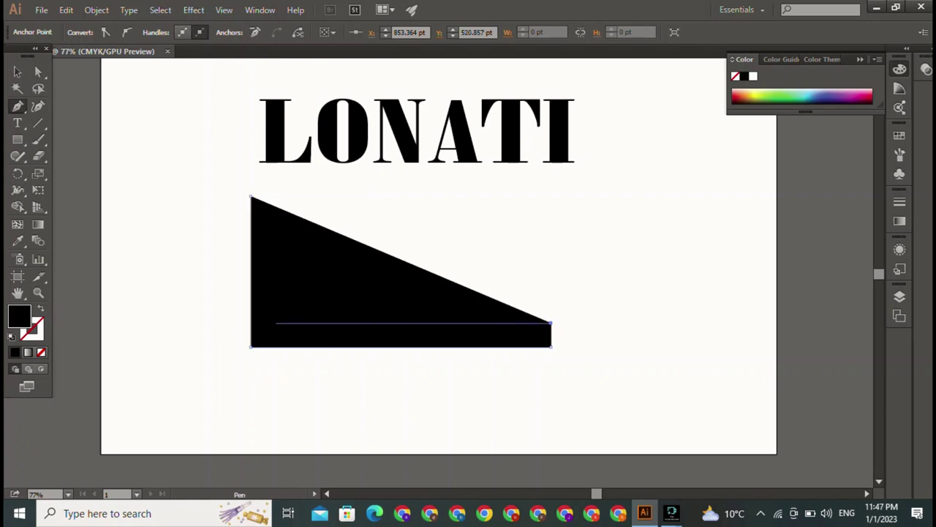
pyautogui.click(276, 322)
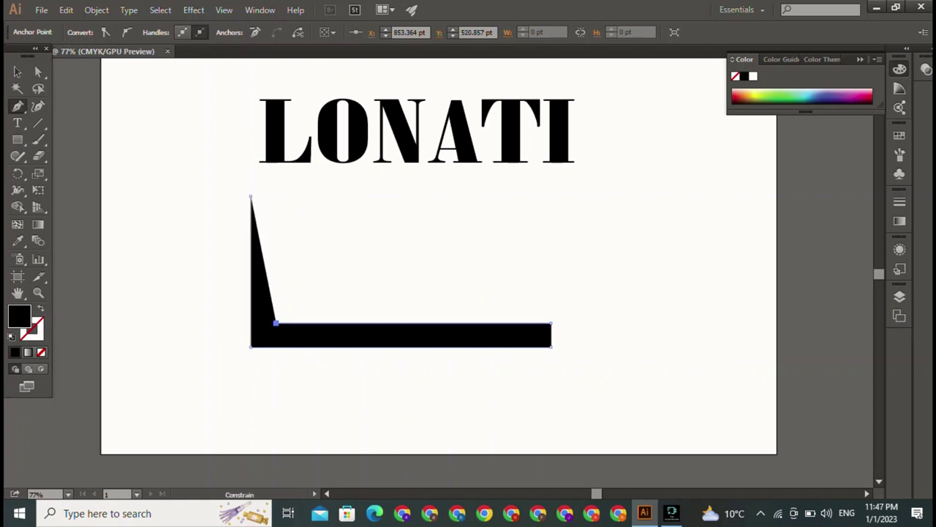
pyautogui.click(250, 196)
pyautogui.click(250, 196)
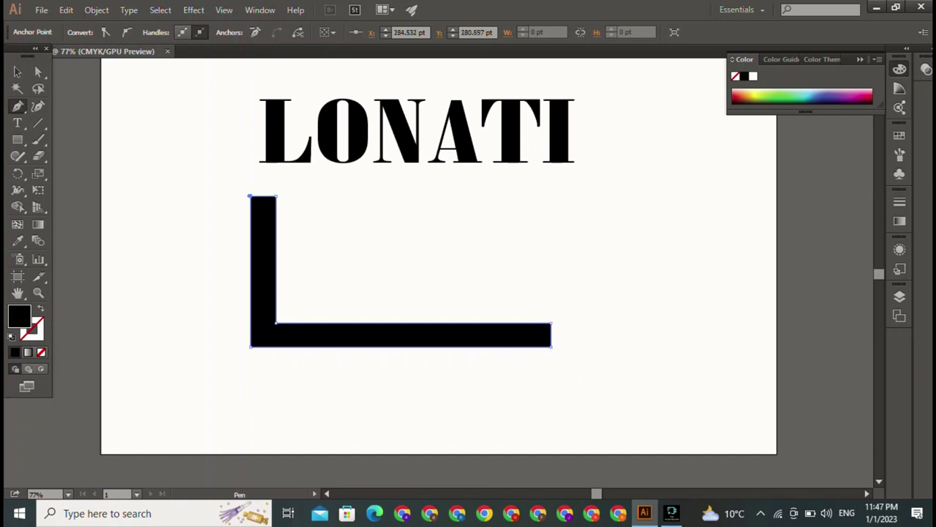
pyautogui.press('v')
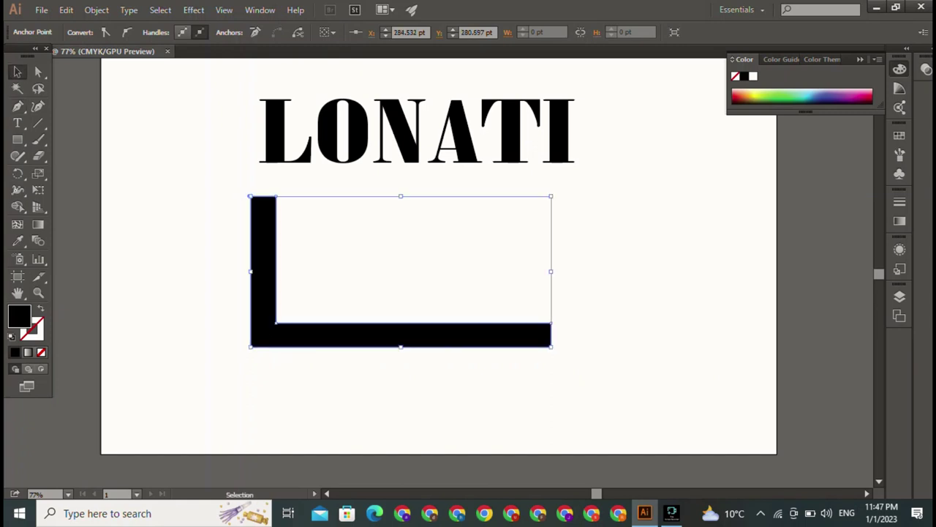
pyautogui.hotkey('ctrl', 'shift', 'a')
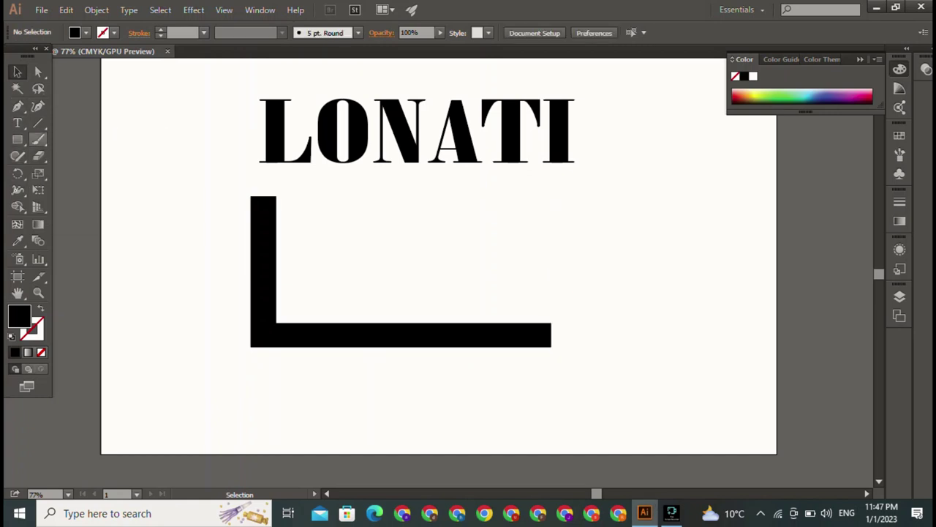
# Draw a large circle in the L's corner and a smaller circle over it.
pyautogui.click(18, 139)
pyautogui.click(79, 172)
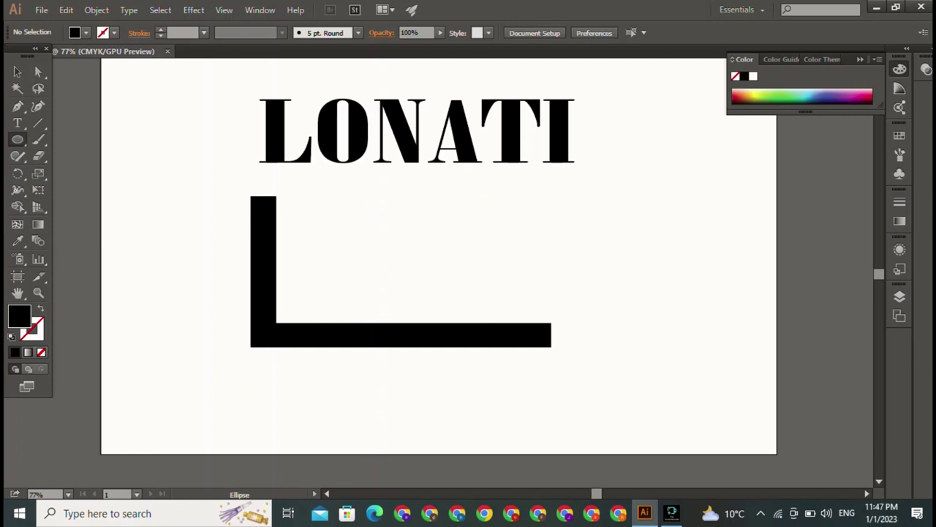
pyautogui.moveTo(294, 214); pyautogui.dragTo(400, 319)
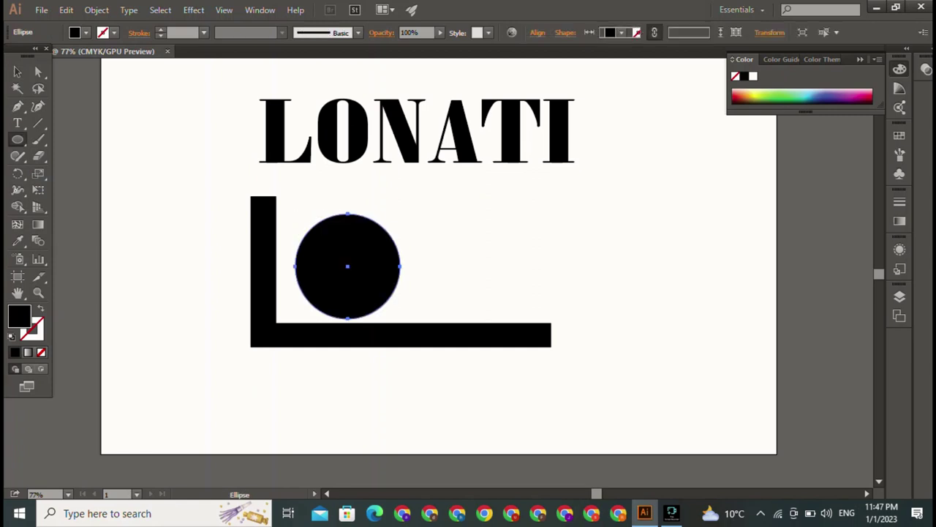
pyautogui.moveTo(362, 265); pyautogui.dragTo(354, 270)
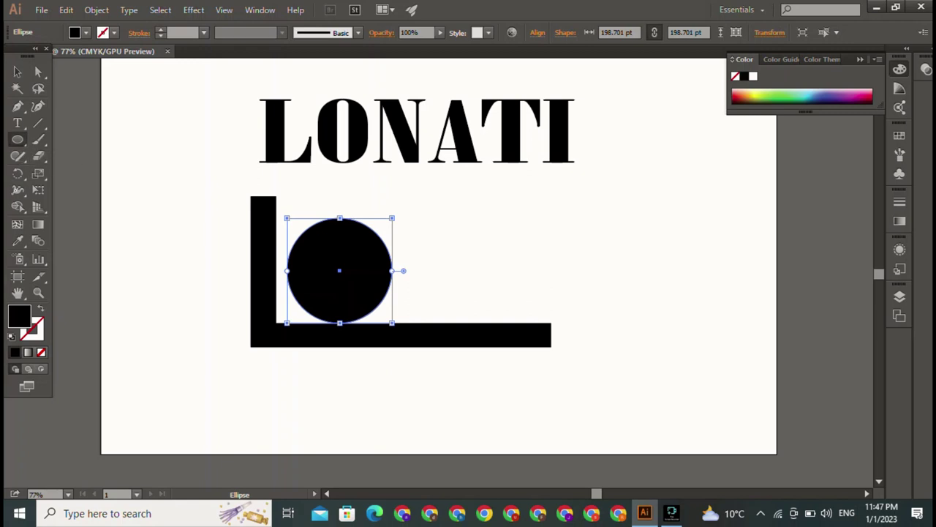
pyautogui.moveTo(154, 204); pyautogui.dragTo(222, 272)
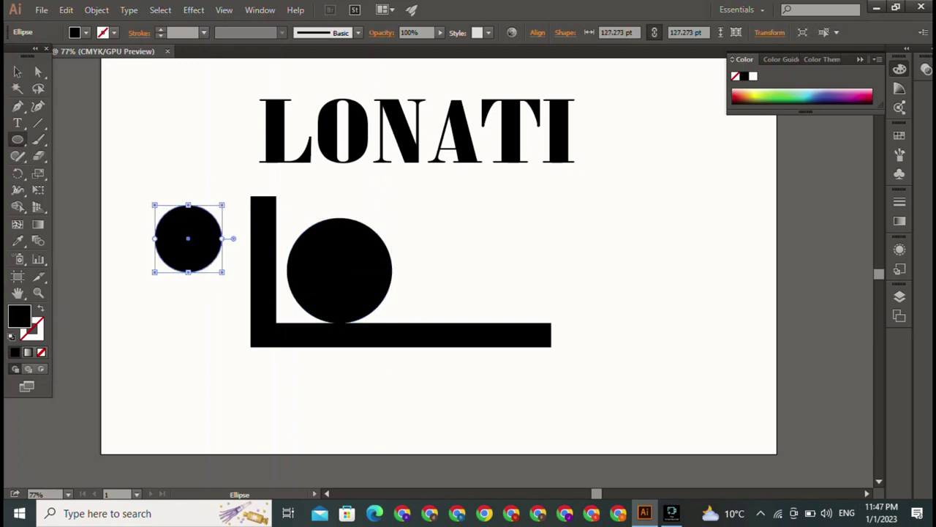
pyautogui.moveTo(188, 238); pyautogui.dragTo(339, 271)
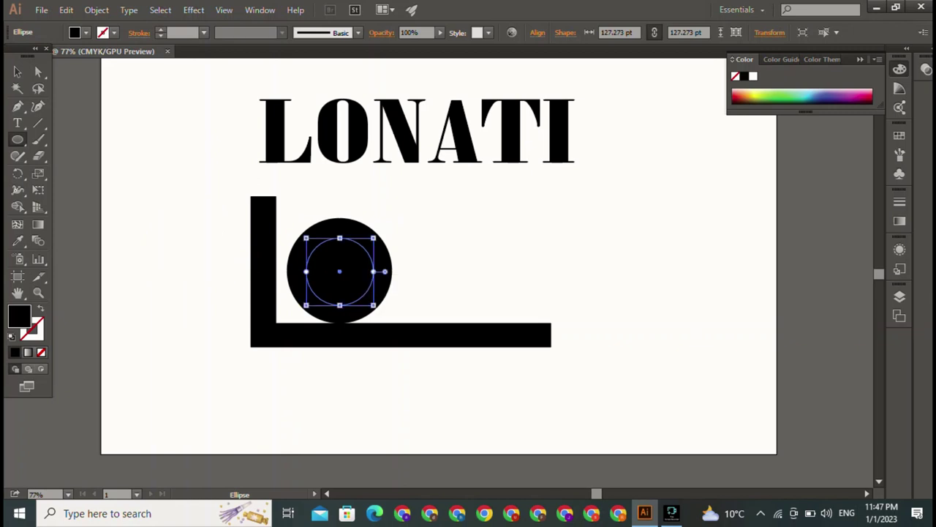
# Center the small circle inside the big one and select both circles.
pyautogui.click(18, 71)
pyautogui.keyDown('shift'); pyautogui.click(363, 249); pyautogui.keyUp('shift')
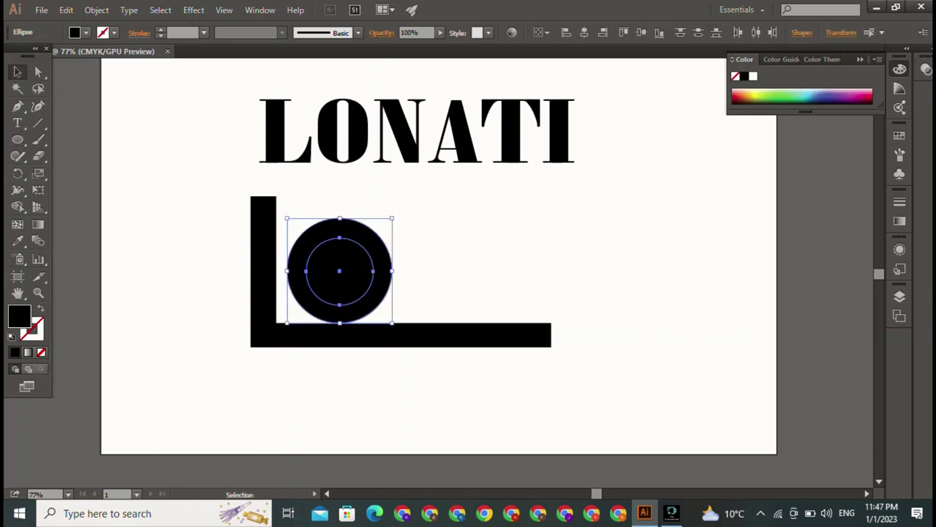
pyautogui.click(584, 32)
pyautogui.hotkey('ctrl', 'shift', 'a')
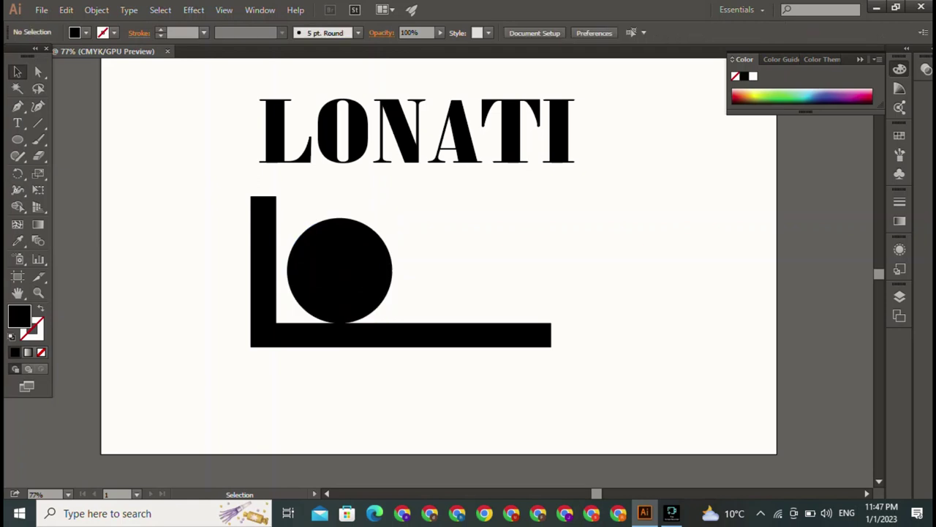
pyautogui.moveTo(402, 228); pyautogui.dragTo(342, 278)
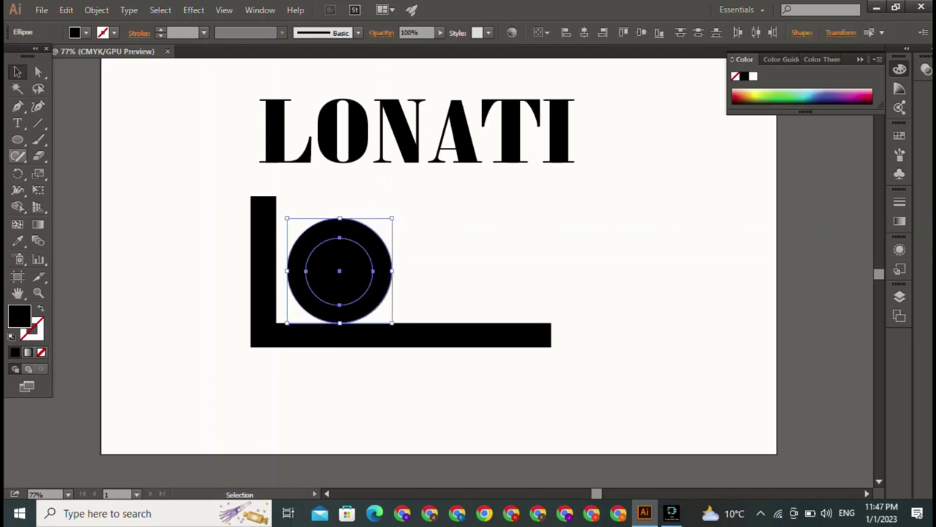
# Knock out the inner circle with the Shape Builder to leave a black ring.
pyautogui.click(17, 206)
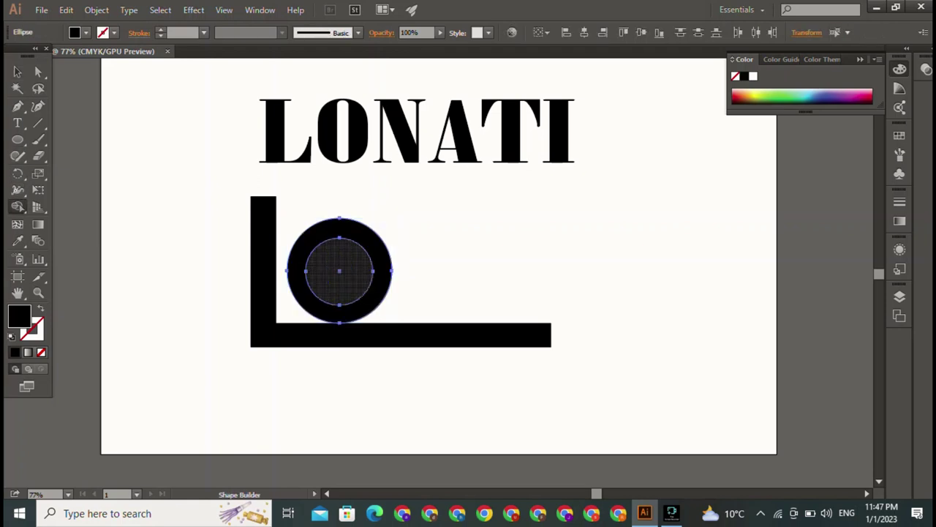
pyautogui.keyDown('alt'); pyautogui.click(340, 270); pyautogui.keyUp('alt')
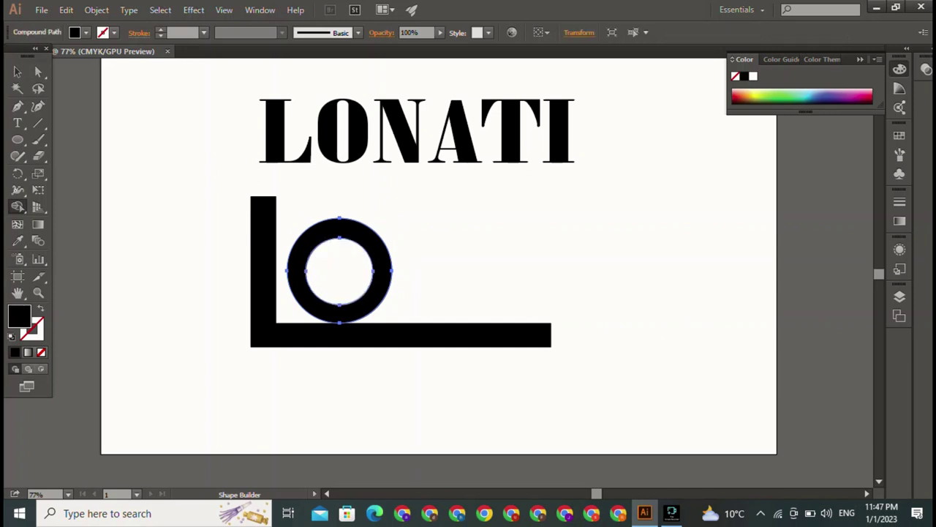
pyautogui.press('v')
pyautogui.hotkey('ctrl', 'shift', 'a')
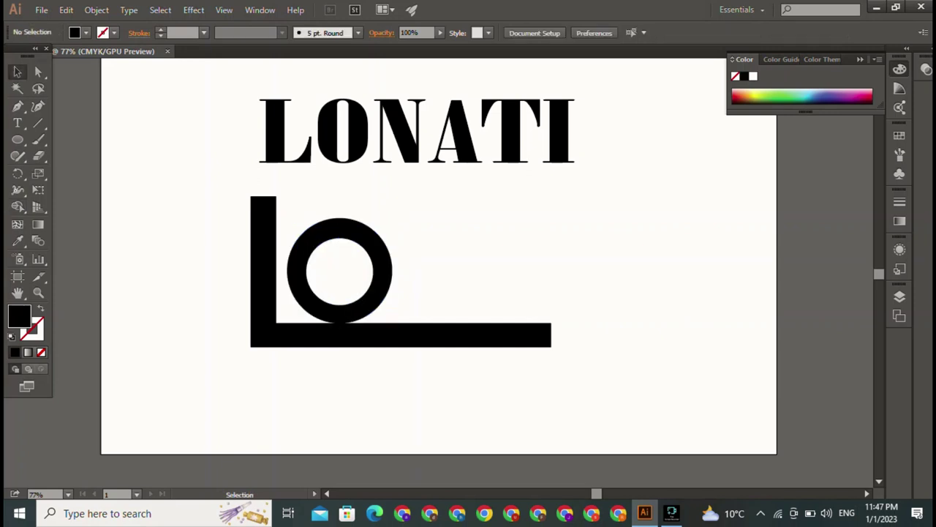
pyautogui.click(340, 223)
pyautogui.hotkey('ctrl', 'shift', 'a')
pyautogui.click(417, 132)
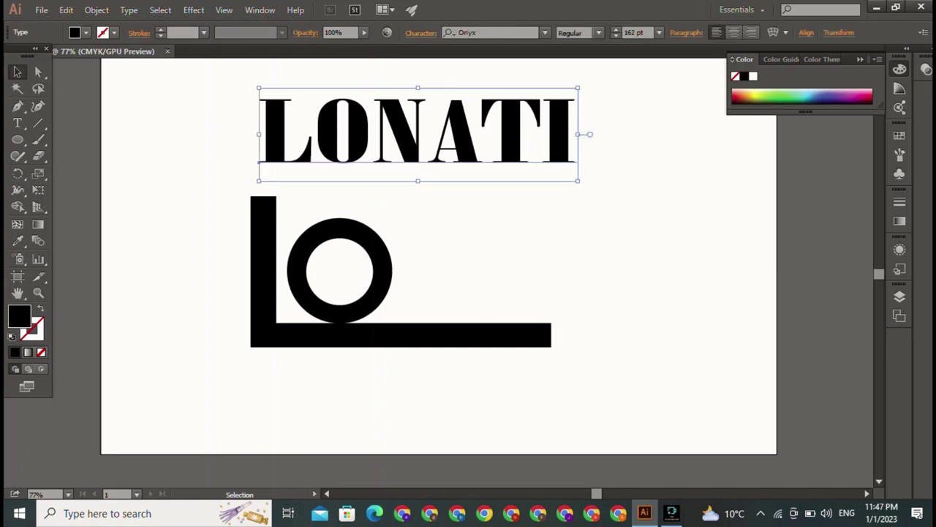
pyautogui.hotkey('ctrl', 'shift', 'a')
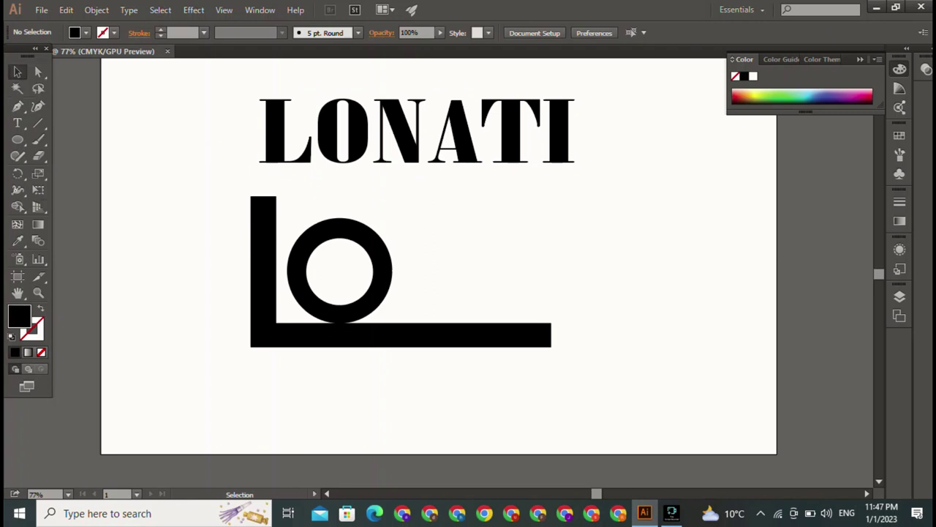
# Start a Pen shape left of the L, undoing misplaced bottom-right bowtie points.
pyautogui.click(18, 106)
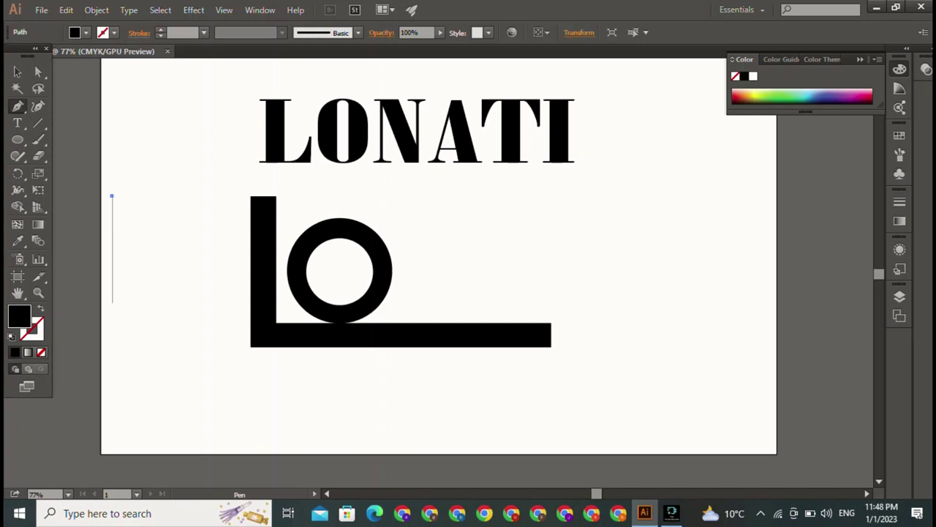
pyautogui.click(112, 301)
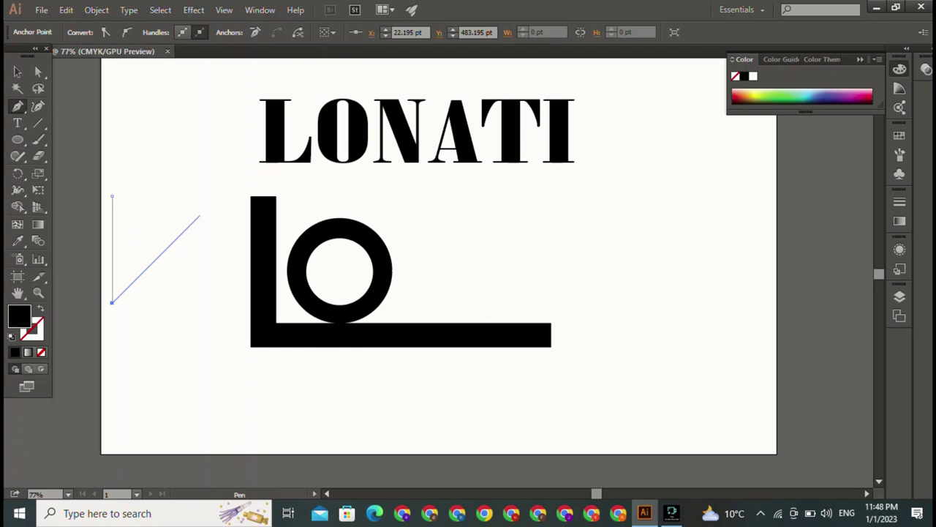
pyautogui.click(217, 196)
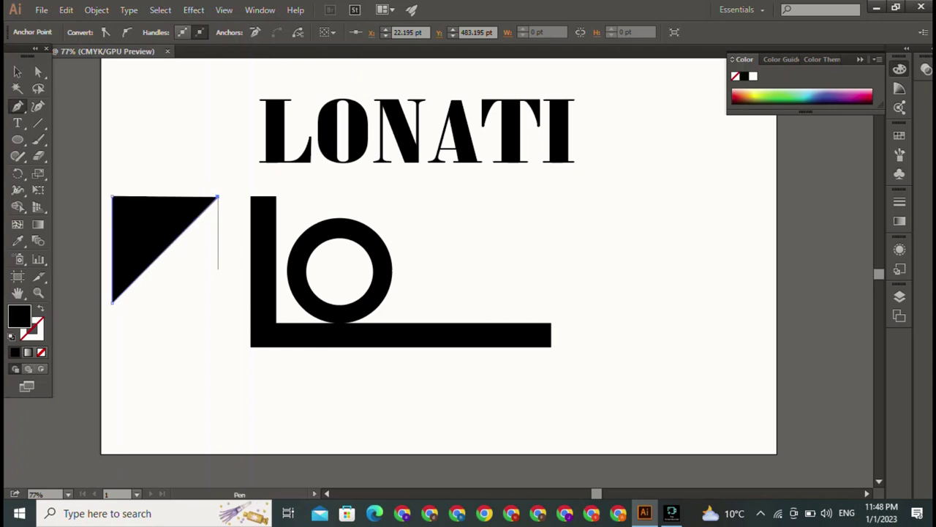
pyautogui.click(217, 293)
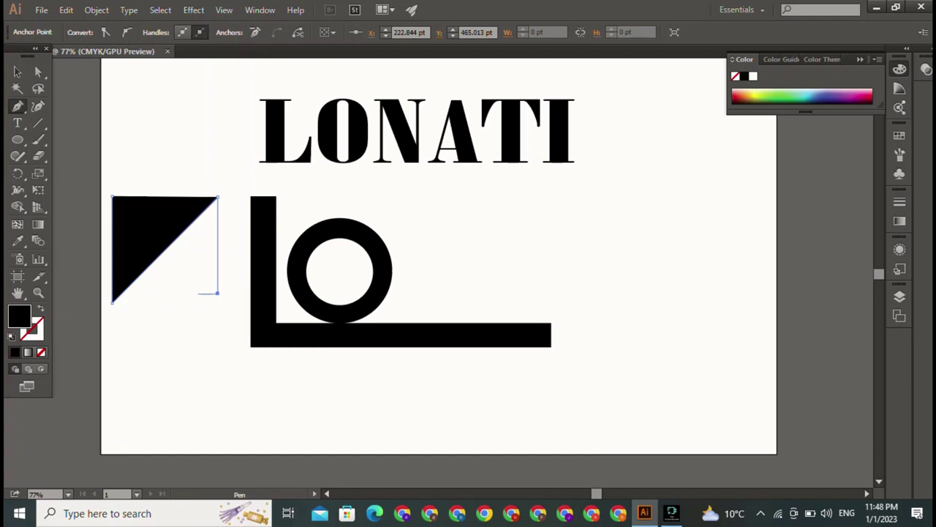
pyautogui.hotkey('ctrl', 'z')
pyautogui.click(217, 306)
pyautogui.hotkey('ctrl', 'z')
pyautogui.click(217, 298)
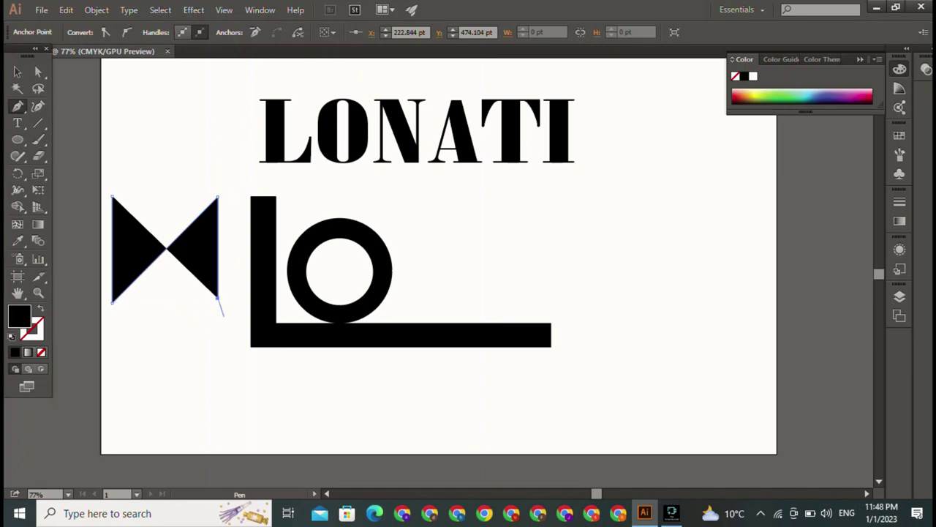
pyautogui.hotkey('ctrl', 'z')
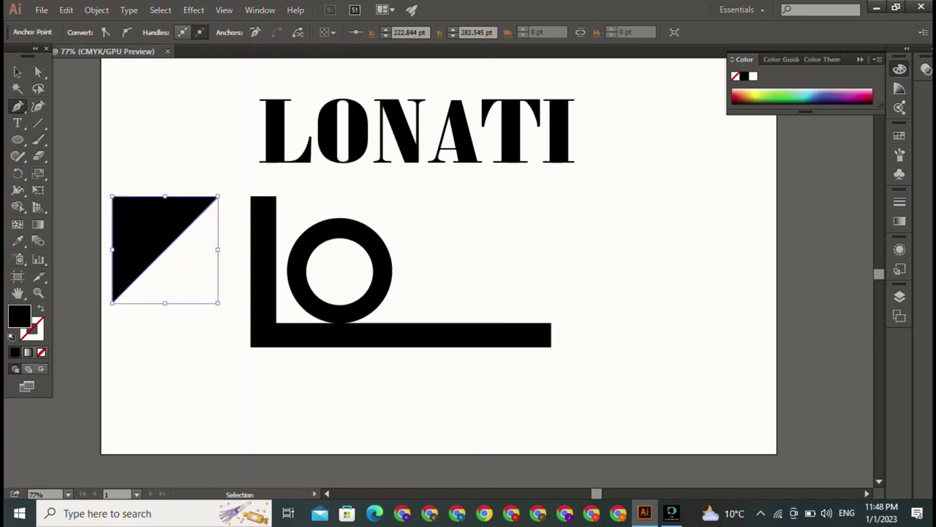
pyautogui.hotkey('ctrl', 'z')
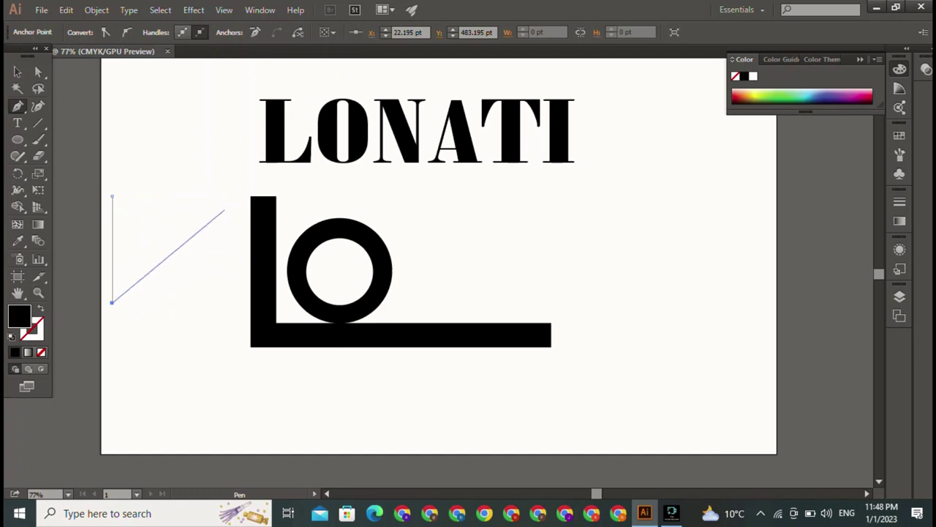
# Add the top-right and bottom-right points and close the bowtie at its start.
pyautogui.click(216, 199)
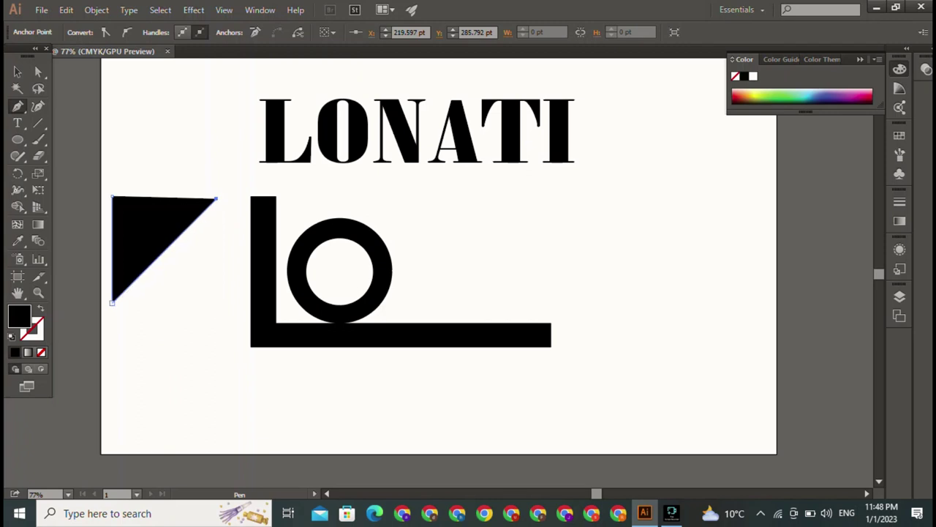
pyautogui.click(216, 305)
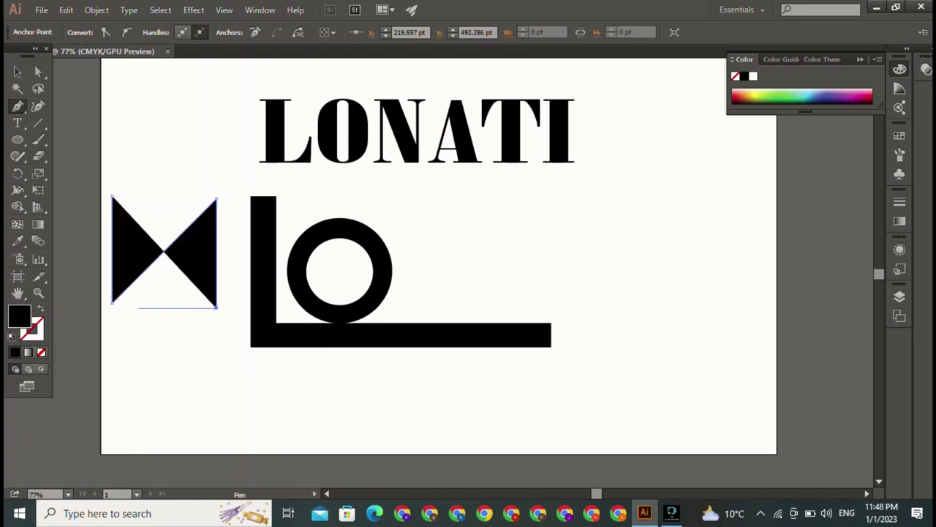
pyautogui.hotkey('ctrl', 'z')
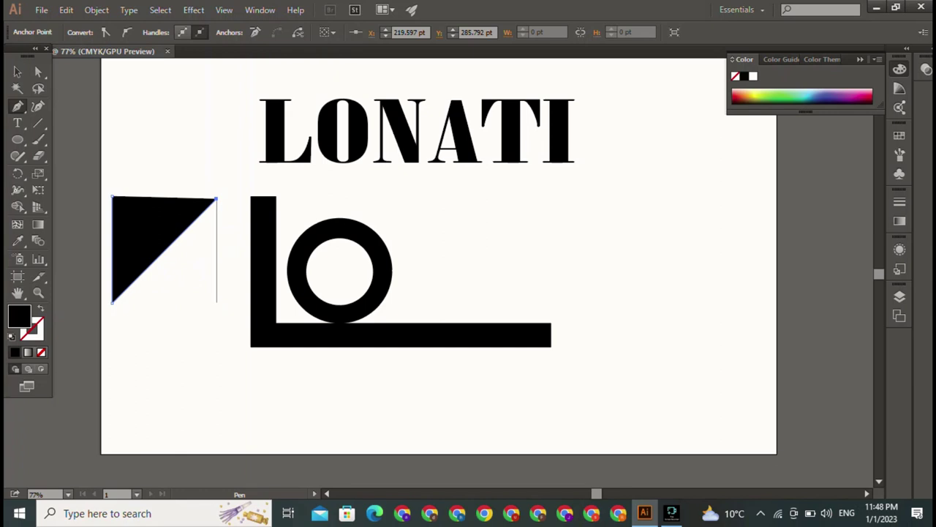
pyautogui.click(217, 301)
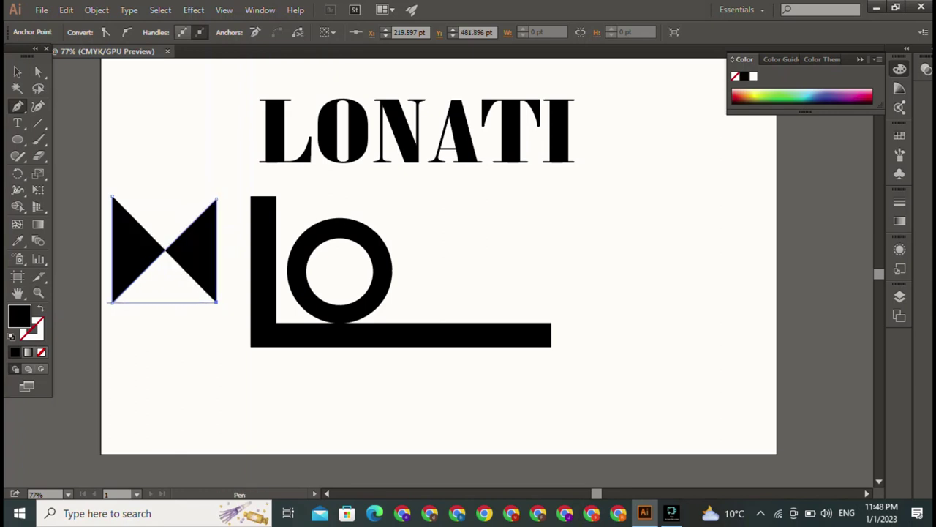
pyautogui.hotkey('ctrl', 'z')
pyautogui.click(111, 196)
# Move the bowtie beside the O ring, narrow it slightly, and lower it onto the base bar.
pyautogui.press('v')
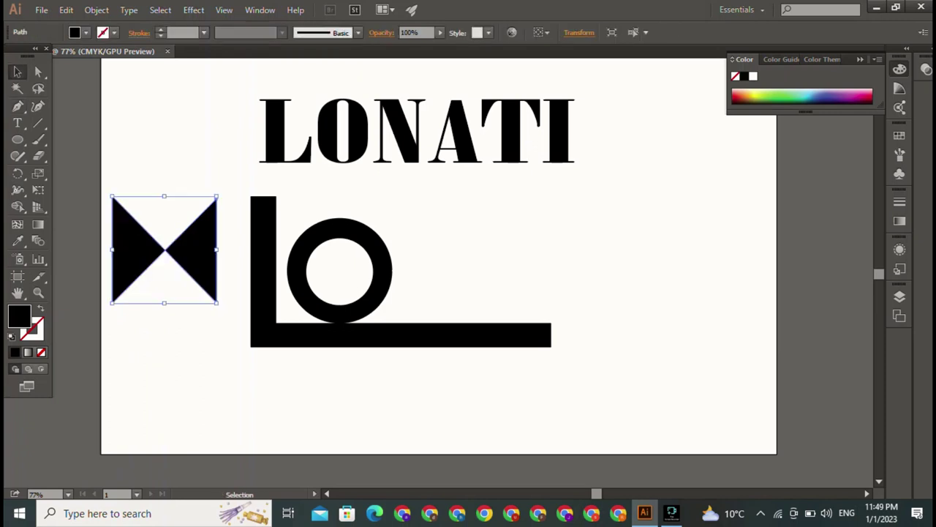
pyautogui.moveTo(164, 249); pyautogui.dragTo(447, 266)
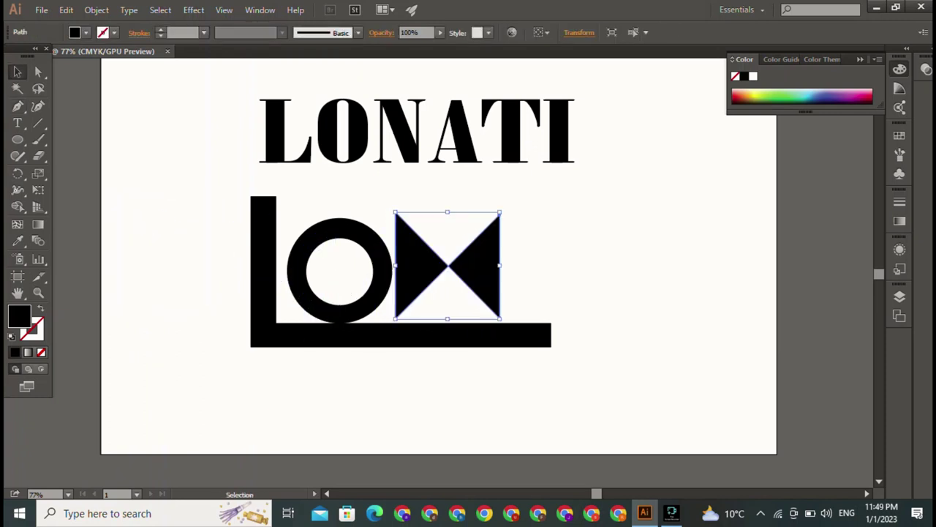
pyautogui.keyDown('shift'); pyautogui.click(448, 267); pyautogui.keyUp('shift')
pyautogui.moveTo(499, 317); pyautogui.dragTo(490, 308)
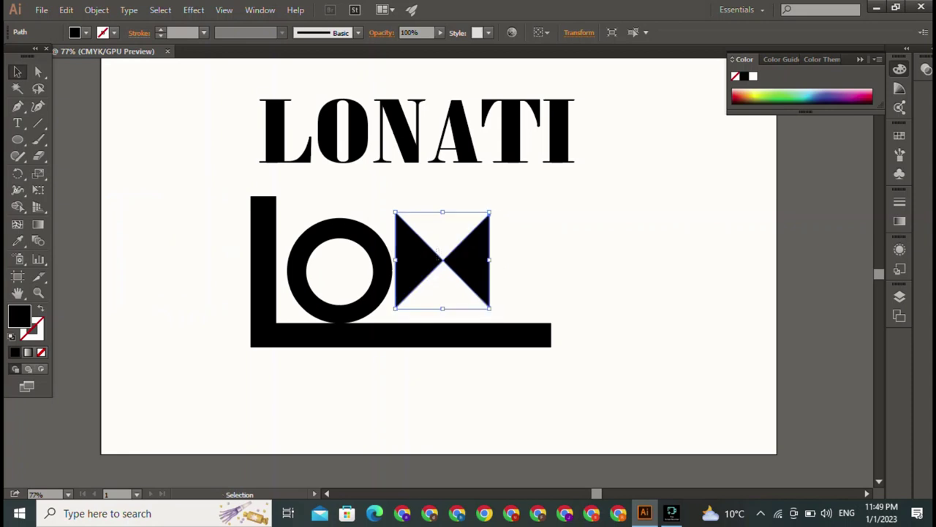
pyautogui.moveTo(442, 259); pyautogui.dragTo(442, 275)
pyautogui.hotkey('ctrl', 'shift', 'a')
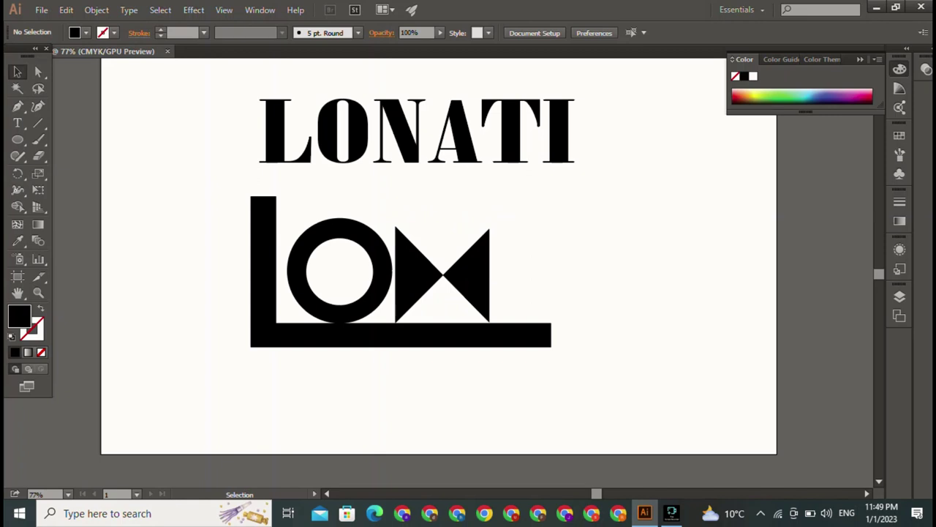
# Shrink the O ring and bowtie, then slide the bowtie snug against the ring.
pyautogui.click(339, 229)
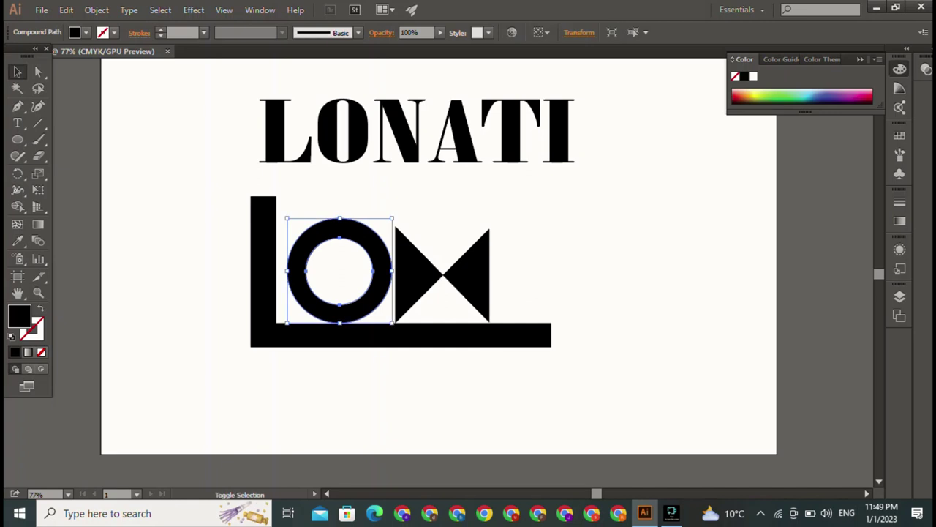
pyautogui.moveTo(392, 217); pyautogui.dragTo(367, 242)
pyautogui.hotkey('ctrl', 'shift', 'a')
pyautogui.click(475, 249)
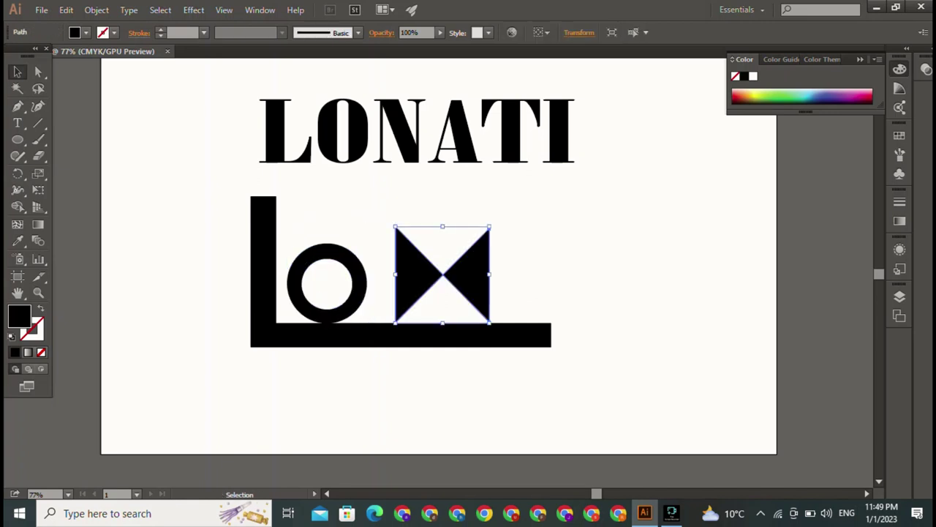
pyautogui.moveTo(489, 228); pyautogui.dragTo(465, 251)
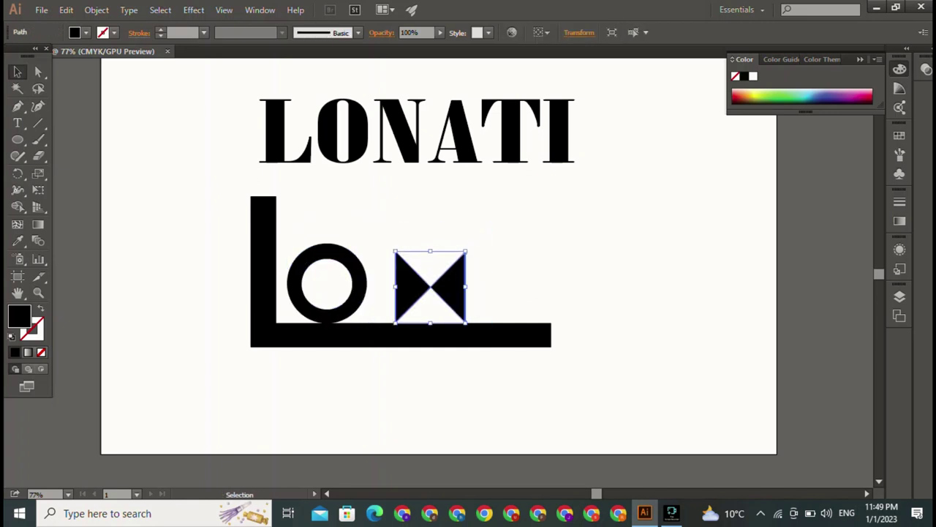
pyautogui.moveTo(439, 285); pyautogui.dragTo(418, 285)
pyautogui.hotkey('ctrl', 'shift', 'a')
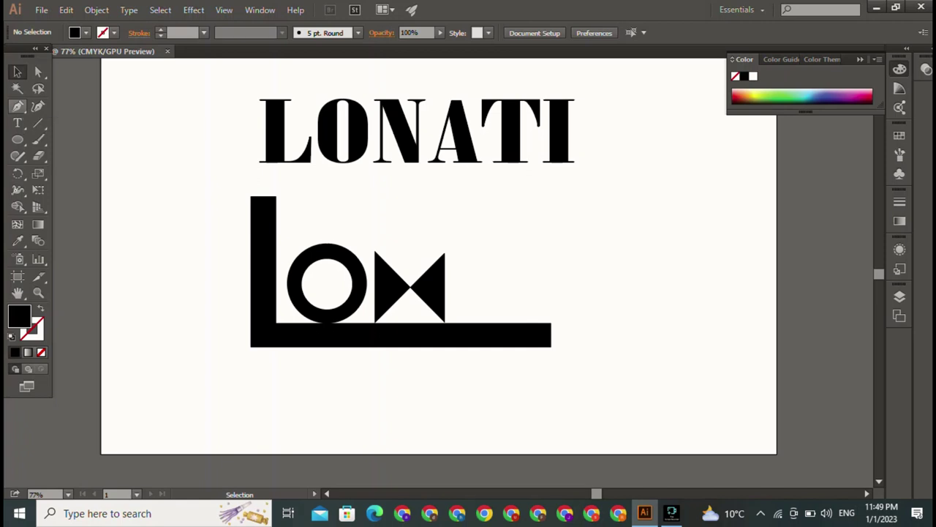
# Pen-draw a tall, narrow four-point hourglass at the page's top-left.
pyautogui.click(18, 106)
pyautogui.click(113, 111)
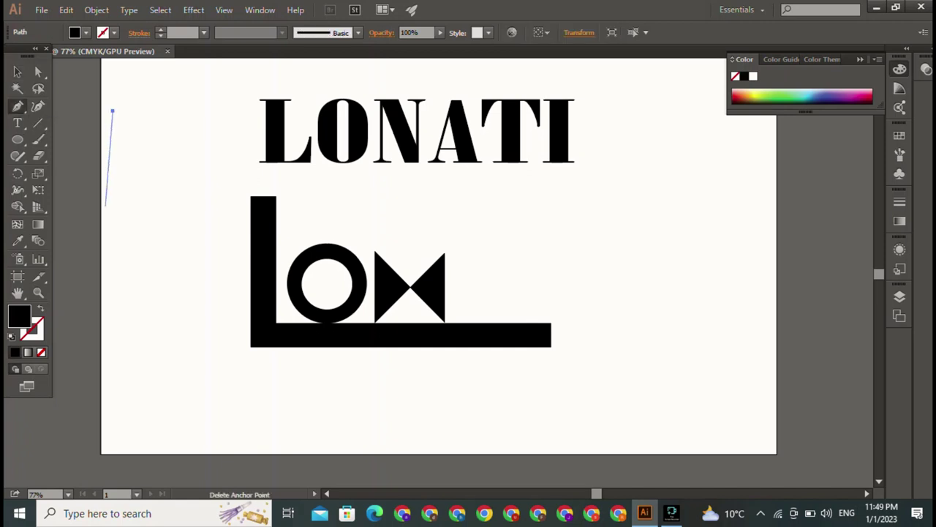
pyautogui.keyDown('shift'); pyautogui.click(112, 244); pyautogui.keyUp('shift')
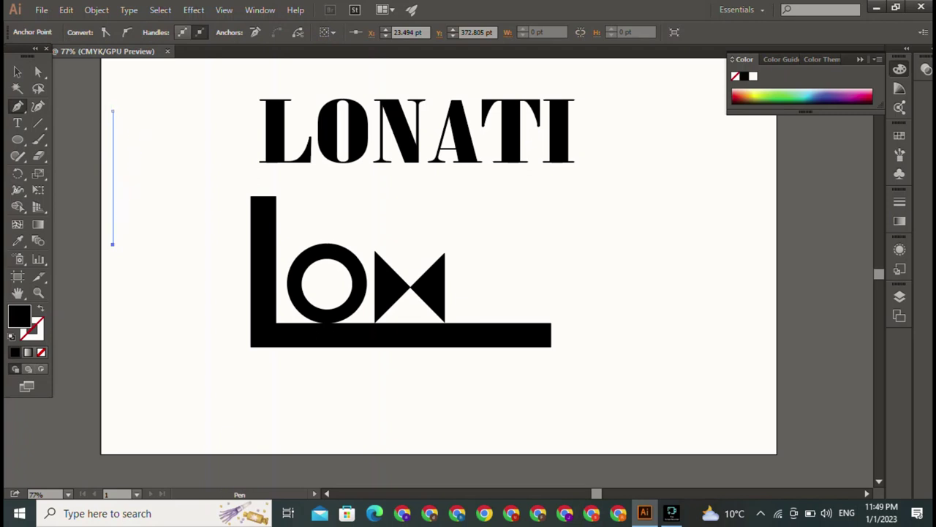
pyautogui.click(154, 111)
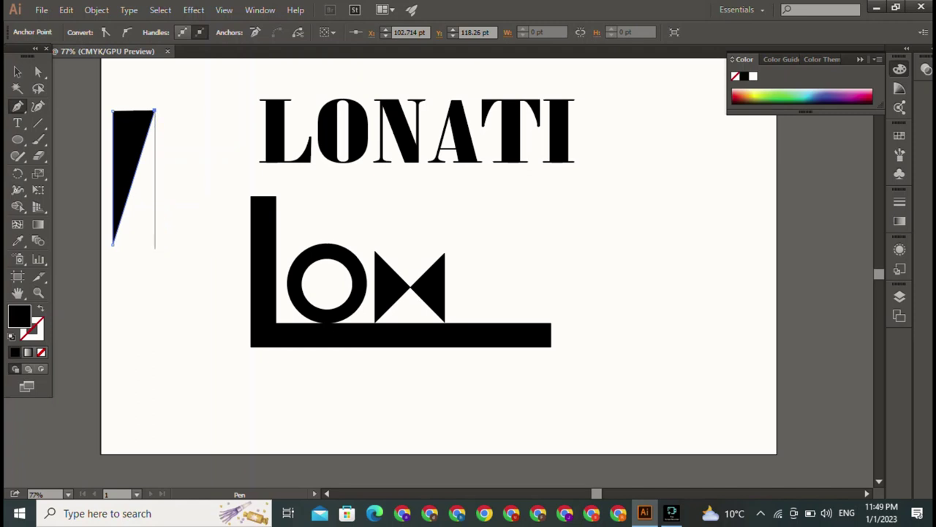
pyautogui.click(155, 247)
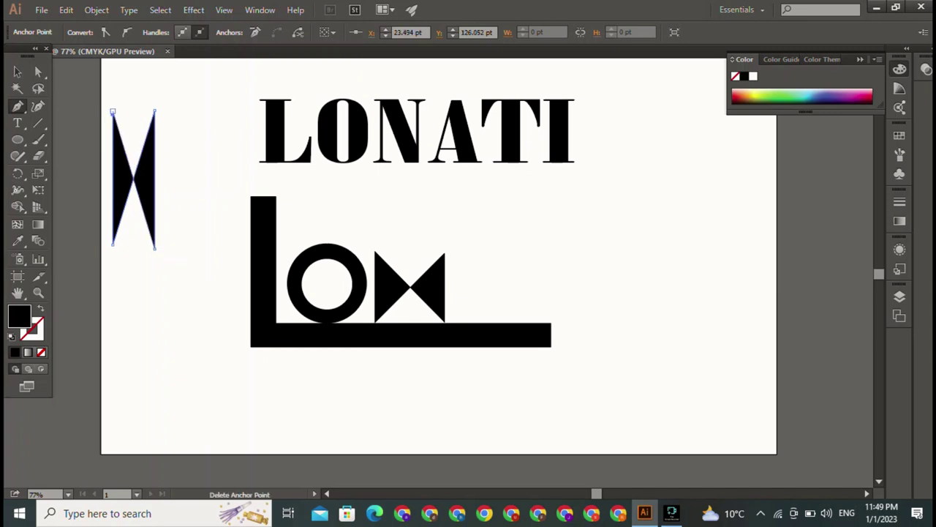
pyautogui.press('ctrl')
# Draw a thin vertical line down the hourglass's centre.
pyautogui.click(129, 109)
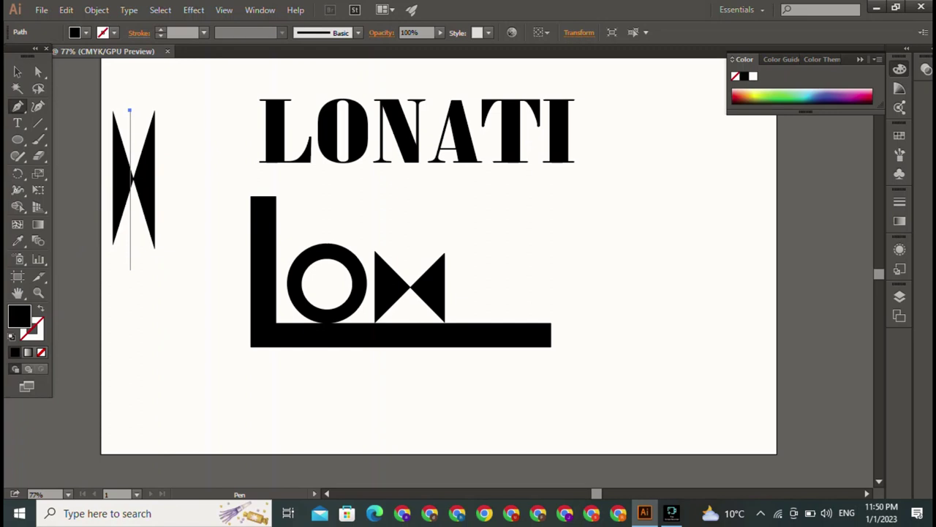
pyautogui.click(129, 245)
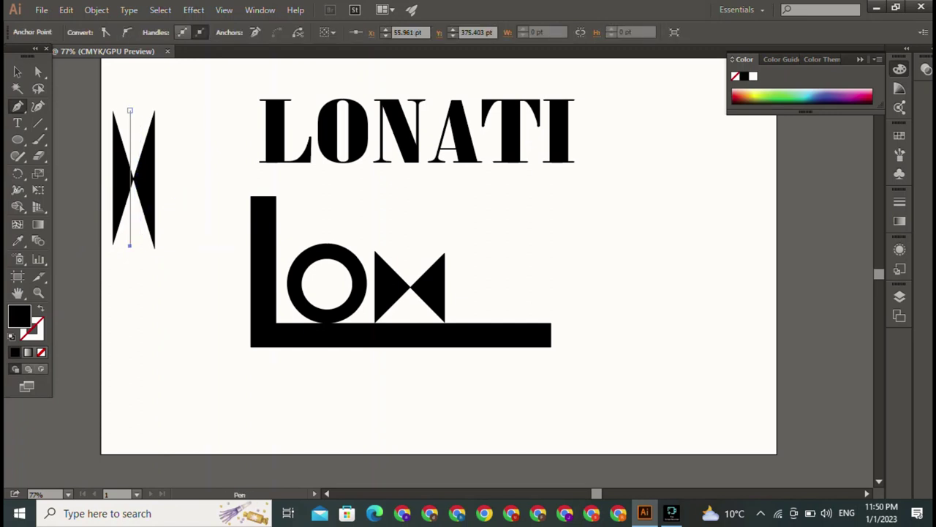
pyautogui.press('Escape')
# Select the hourglass with its centre line and move them right of the base bar.
pyautogui.press('v')
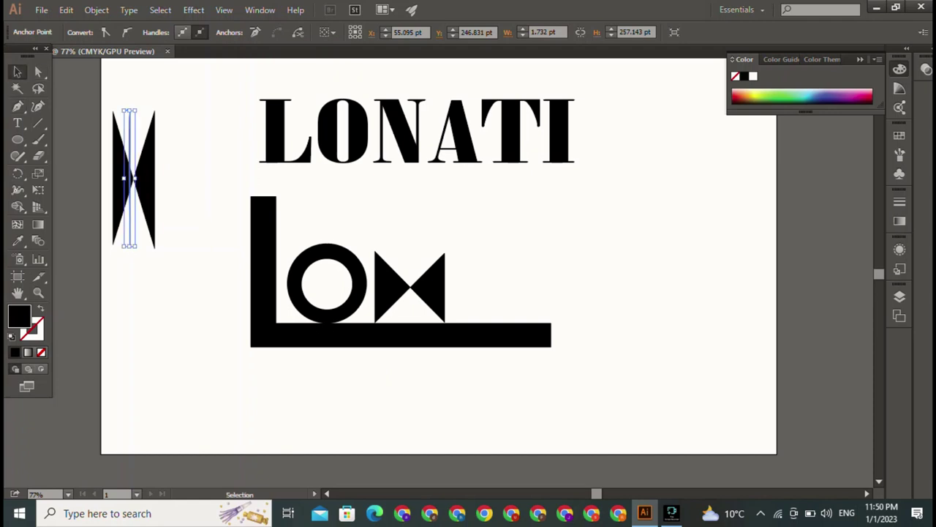
pyautogui.moveTo(102, 103); pyautogui.dragTo(164, 256)
pyautogui.moveTo(134, 179); pyautogui.dragTo(633, 260)
pyautogui.hotkey('ctrl', 'shift', 'a')
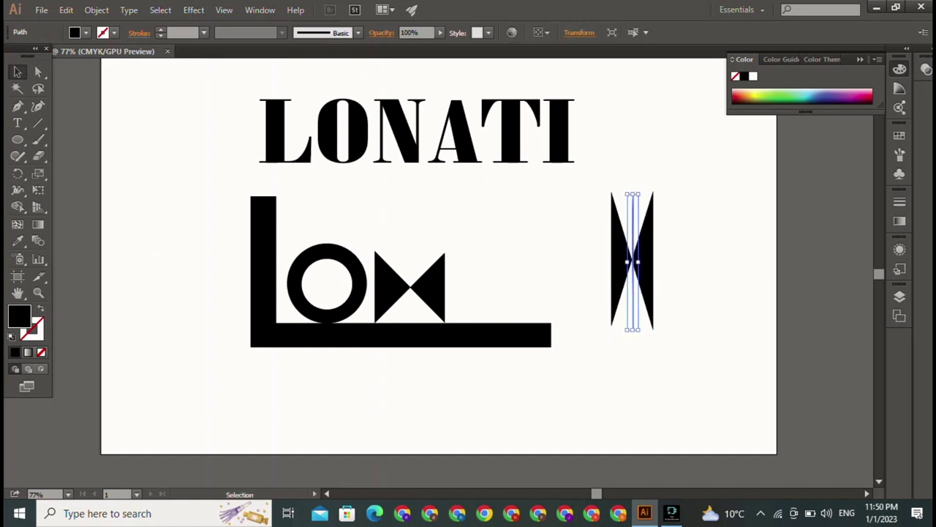
pyautogui.hotkey('ctrl', 'shift', 'a')
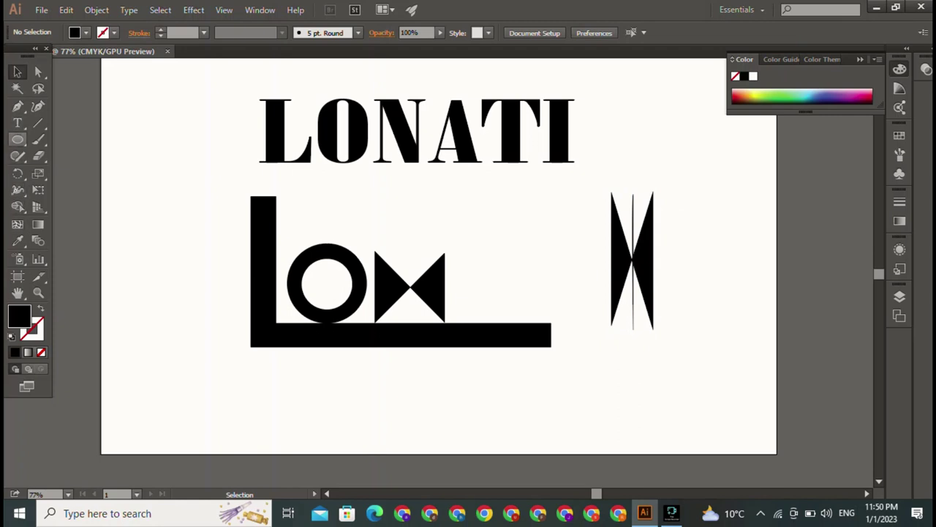
# Draw a triangle overlapping the hourglass and select it with the hourglass.
pyautogui.click(18, 106)
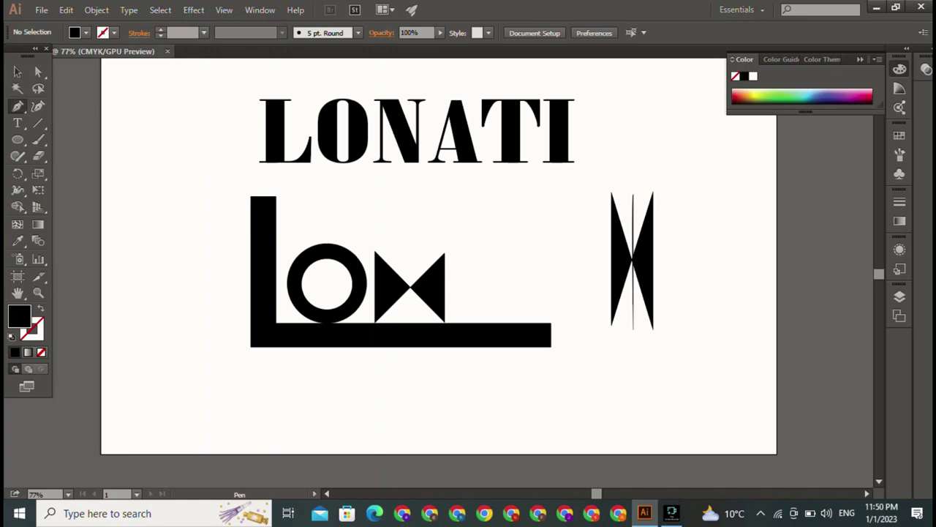
pyautogui.click(649, 174)
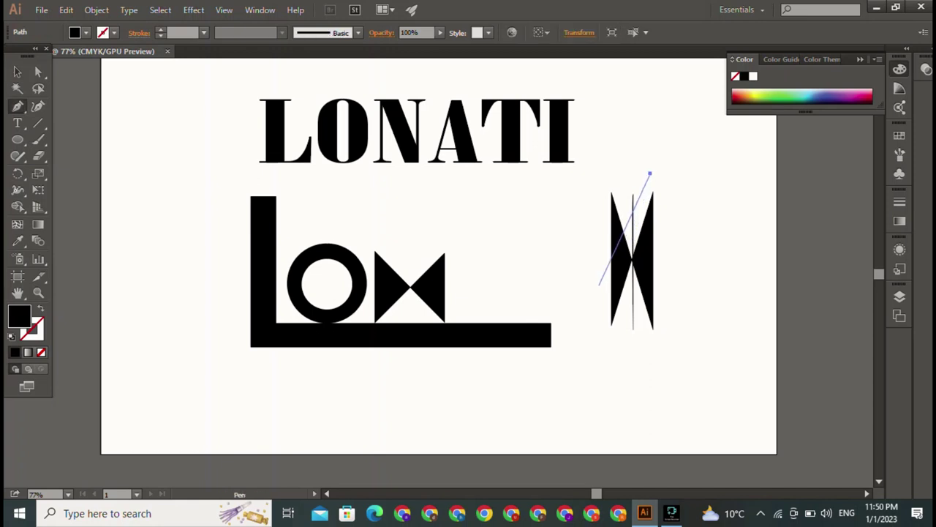
pyautogui.click(598, 284)
pyautogui.click(592, 173)
pyautogui.click(650, 174)
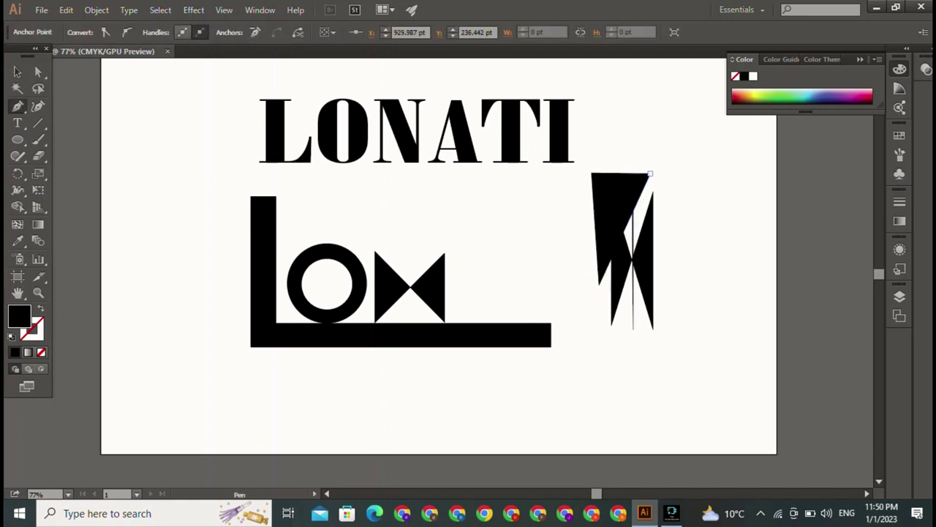
pyautogui.press('v')
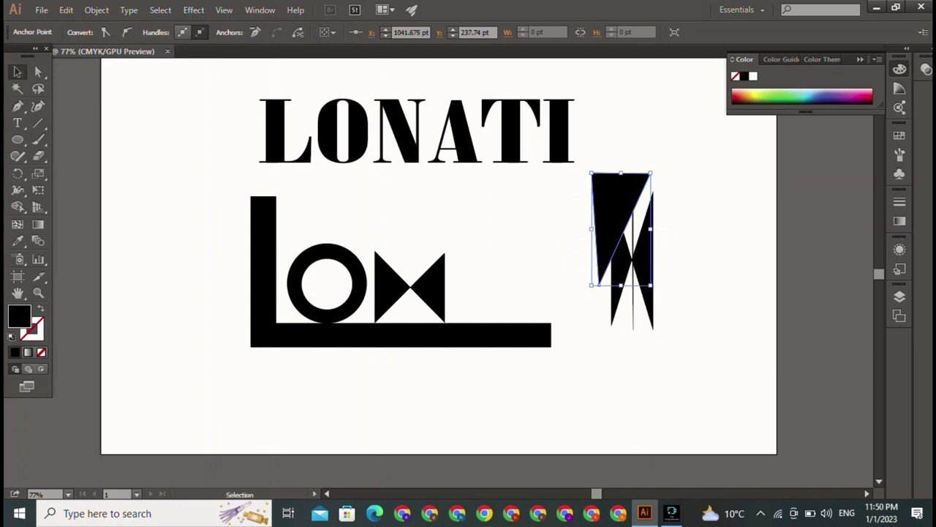
pyautogui.keyDown('shift'); pyautogui.click(629, 307); pyautogui.keyUp('shift')
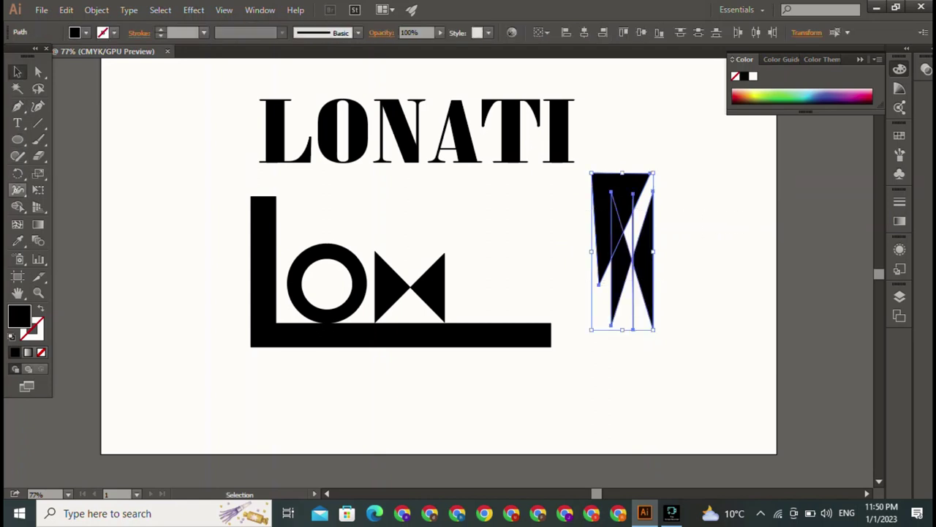
# Delete the top wedge, left sliver and stray line segments with the Shape Builder.
pyautogui.hotkey('shift', 'm')
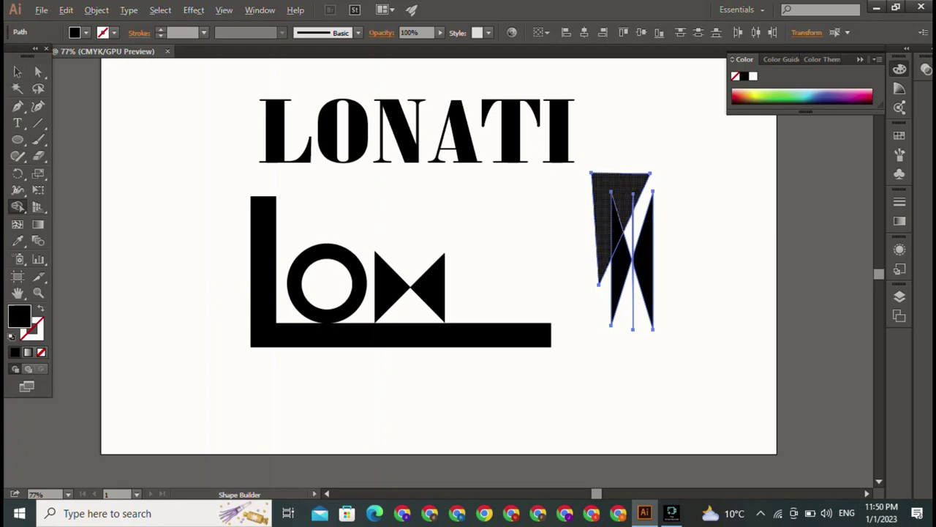
pyautogui.keyDown('alt'); pyautogui.click(607, 212); pyautogui.keyUp('alt')
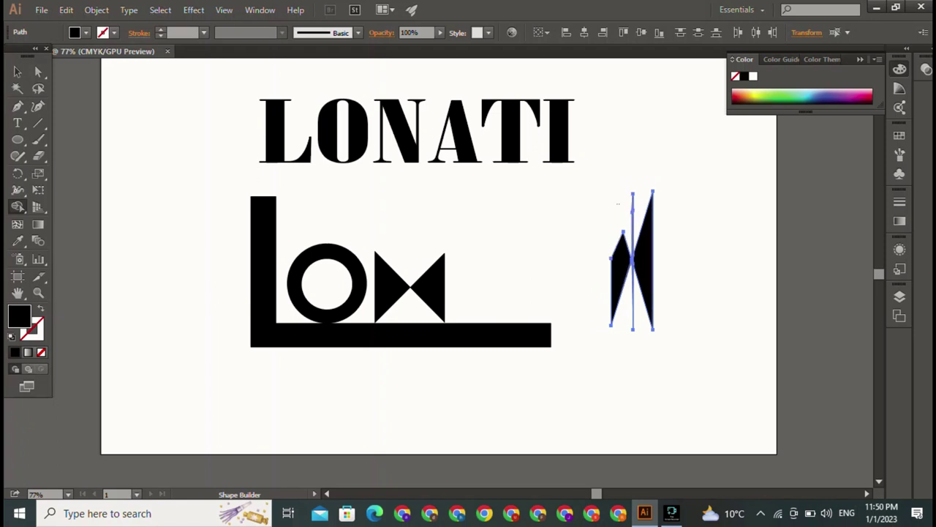
pyautogui.keyDown('alt'); pyautogui.click(632, 202); pyautogui.keyUp('alt')
pyautogui.keyDown('alt'); pyautogui.click(632, 231); pyautogui.keyUp('alt')
pyautogui.keyDown('alt'); pyautogui.click(633, 293); pyautogui.keyUp('alt')
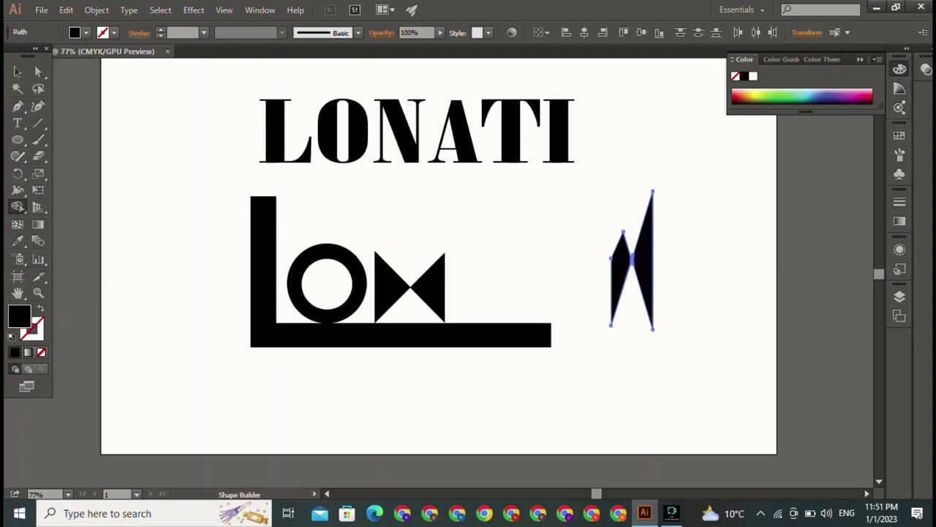
pyautogui.click(18, 71)
pyautogui.hotkey('ctrl', 'shift', 'a')
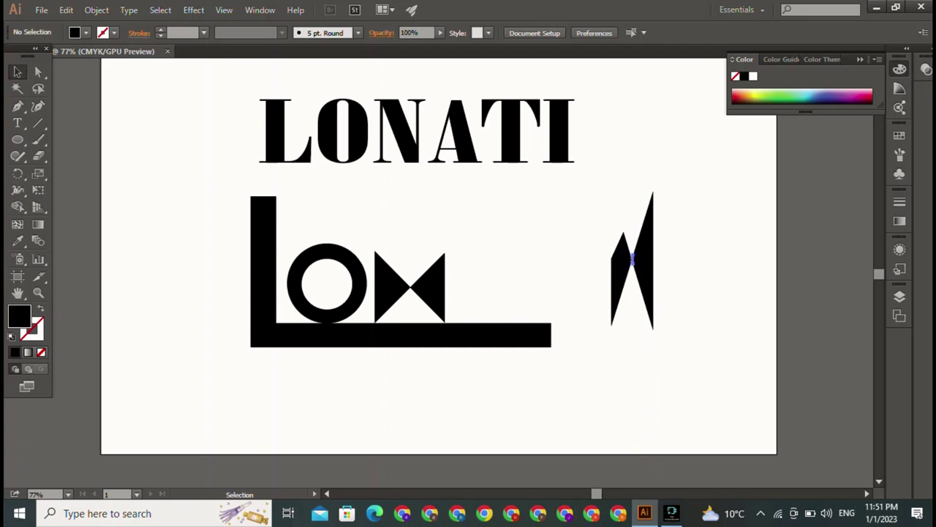
# Pull the two A pieces apart and delete the tiny stray path.
pyautogui.click(627, 259)
pyautogui.hotkey('ctrl', 'shift', 'a')
pyautogui.moveTo(642, 278); pyautogui.dragTo(677, 254)
pyautogui.hotkey('ctrl', 'shift', 'a')
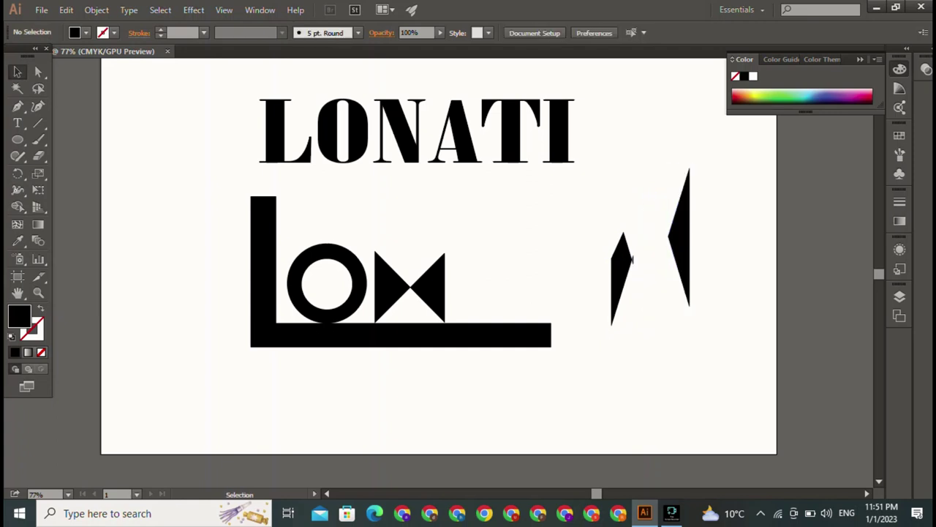
pyautogui.click(629, 261)
pyautogui.hotkey('ctrl', 'shift', 'a')
pyautogui.moveTo(629, 261); pyautogui.dragTo(547, 258)
pyautogui.hotkey('ctrl', 'shift', 'a')
pyautogui.click(632, 260)
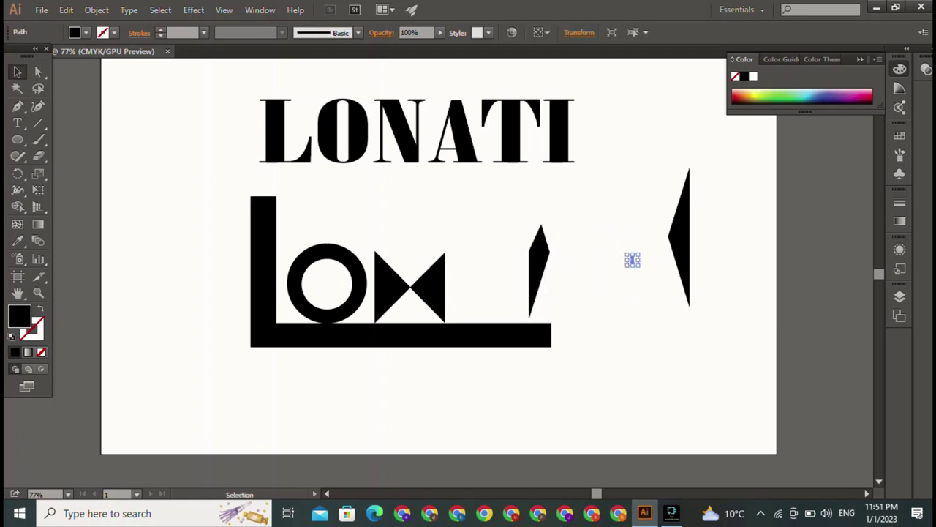
pyautogui.press('Delete')
# Stand both A slivers side by side just right of the bowtie N.
pyautogui.moveTo(539, 271); pyautogui.dragTo(457, 277)
pyautogui.hotkey('ctrl', 'shift', 'a')
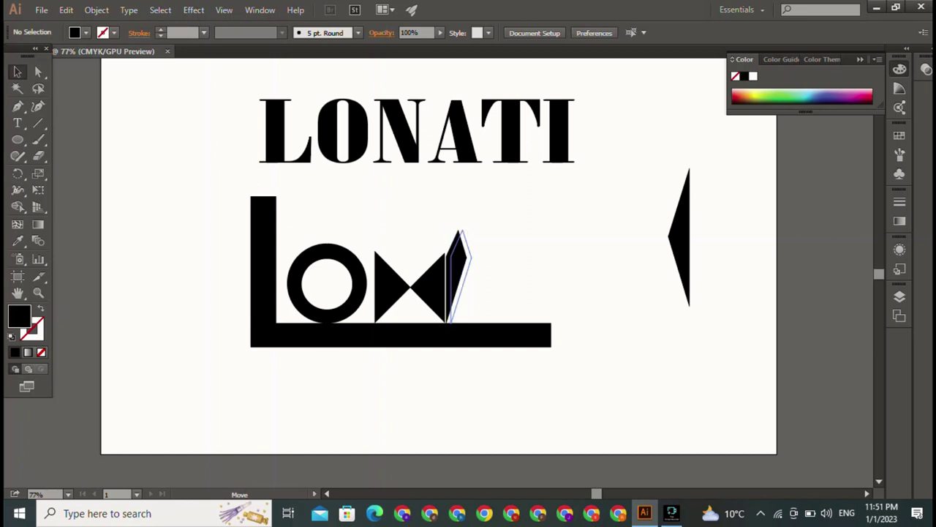
pyautogui.moveTo(457, 276); pyautogui.dragTo(462, 276)
pyautogui.hotkey('ctrl', 'shift', 'a')
pyautogui.doubleClick(679, 241)
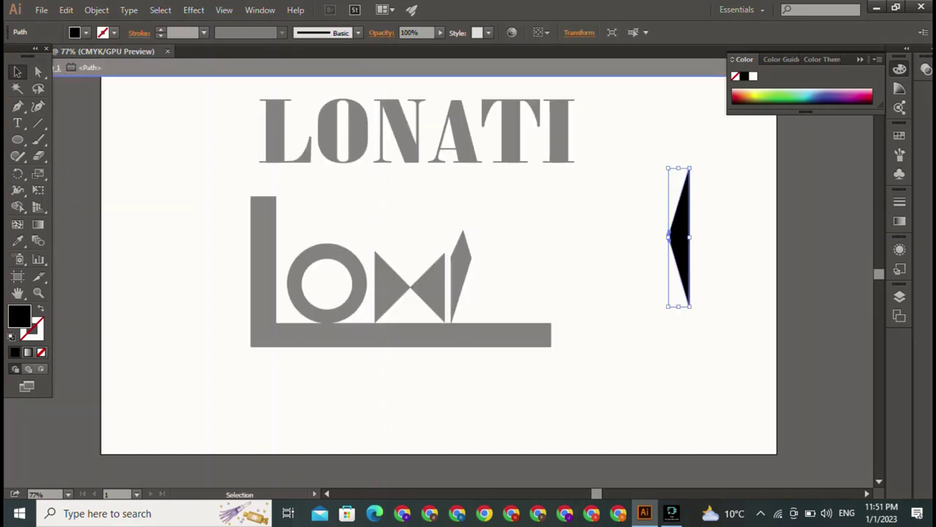
pyautogui.press('Escape')
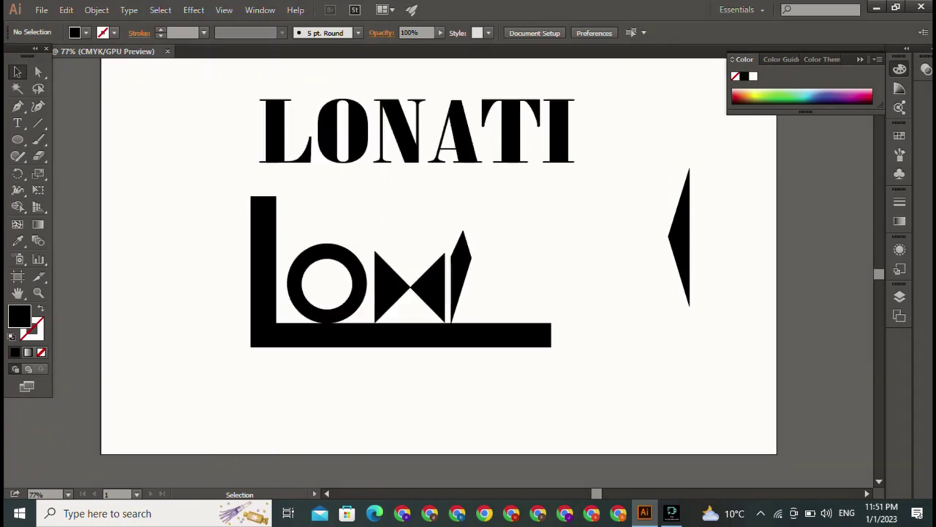
pyautogui.moveTo(680, 238); pyautogui.dragTo(483, 256)
# Zoom in on the split A and nudge the tall right sliver up toward the bar.
pyautogui.click(483, 256)
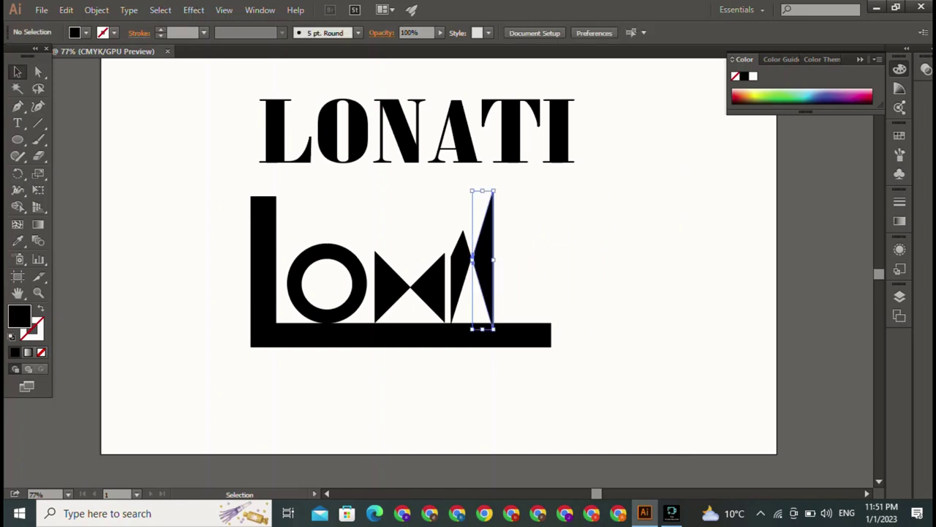
pyautogui.hotkey('ctrl', '+')
pyautogui.hotkey('ctrl', '+')
pyautogui.hotkey('ctrl', '+')
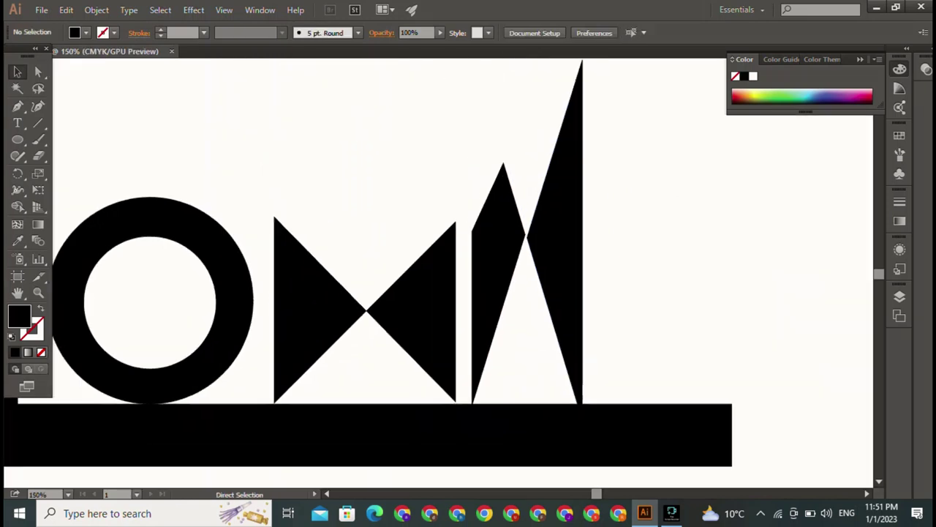
pyautogui.click(528, 234)
pyautogui.hotkey('ctrl', 'shift', 'a')
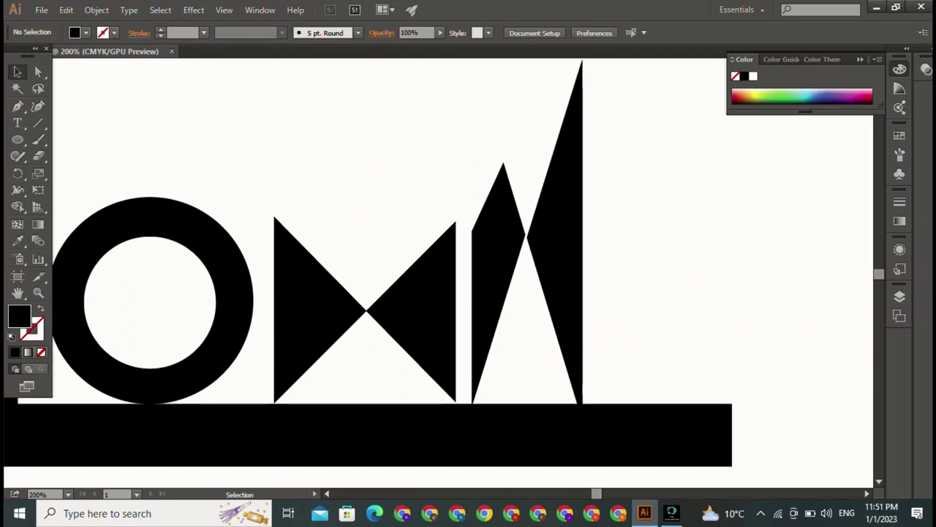
pyautogui.click(528, 234)
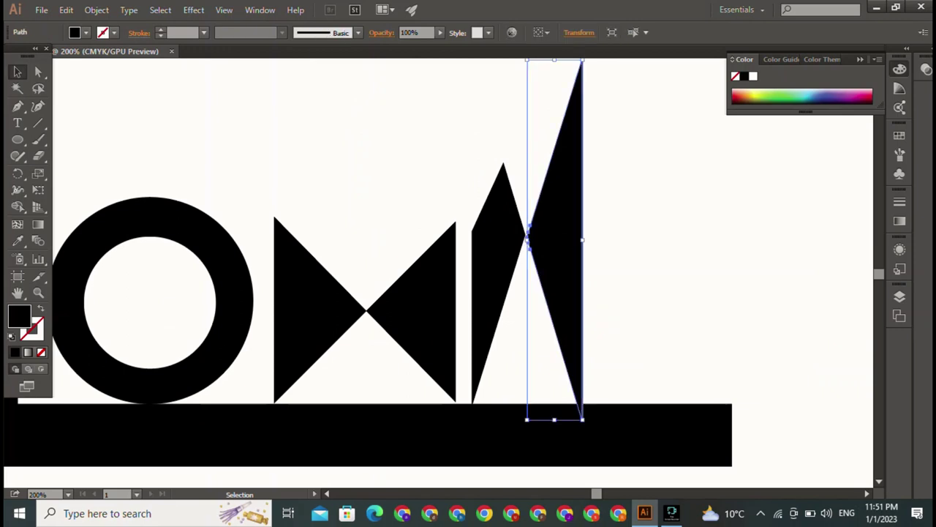
pyautogui.press('Up')
pyautogui.press('Up')
pyautogui.hotkey('ctrl', 'shift', 'a')
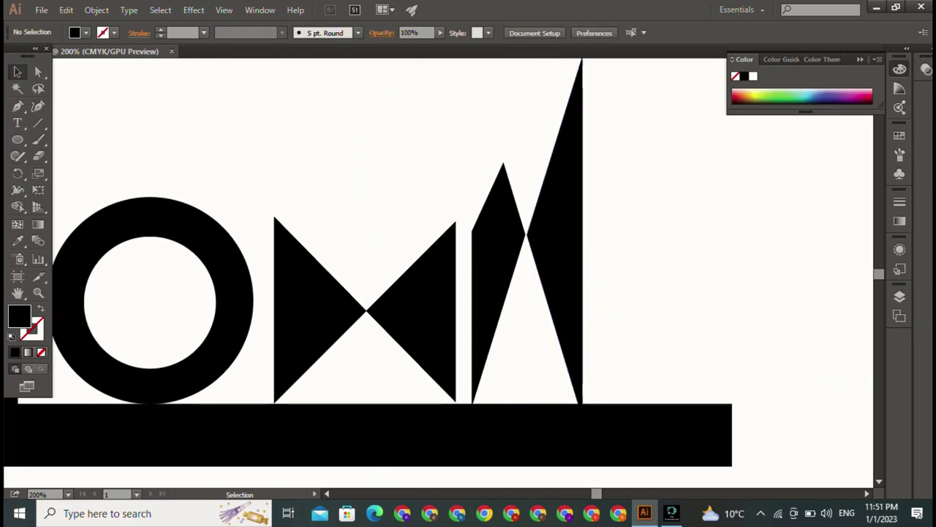
# Nudge the left and right A slivers until both bases meet the underline bar.
pyautogui.click(499, 293)
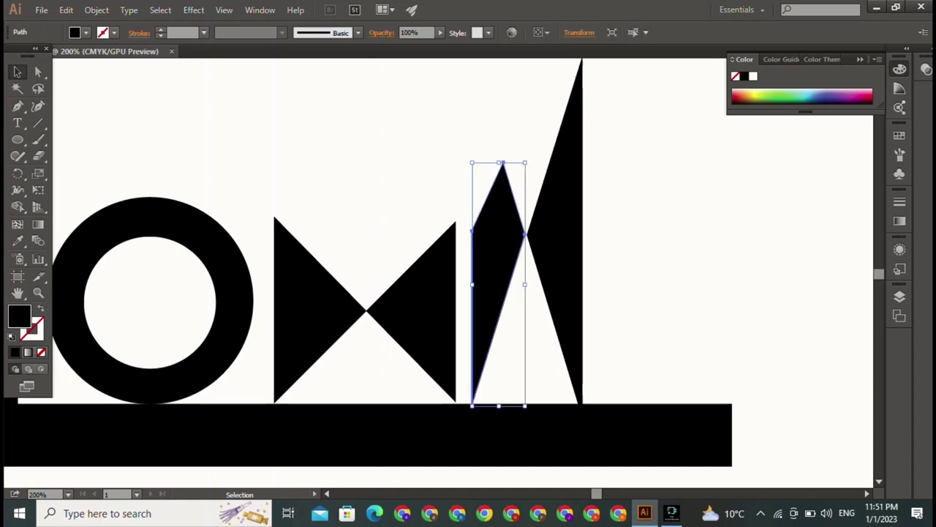
pyautogui.press('Down')
pyautogui.hotkey('ctrl', 'shift', 'a')
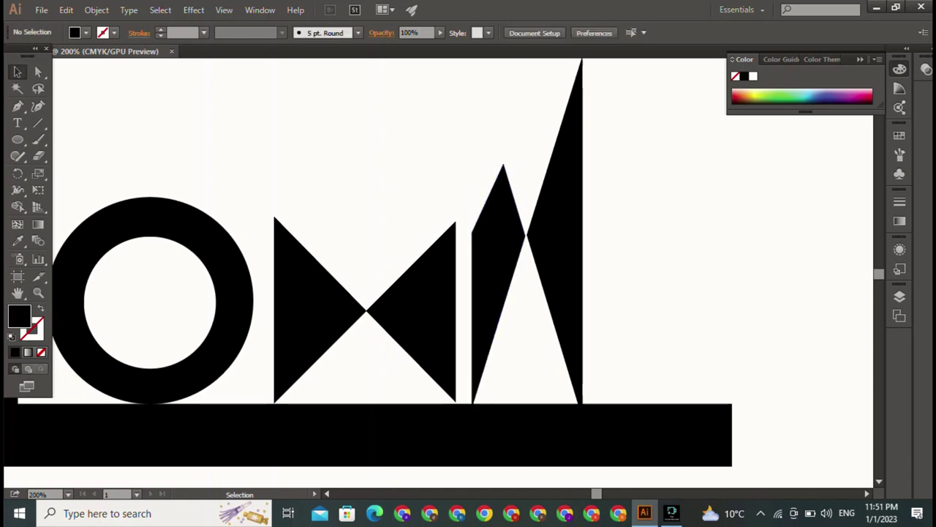
pyautogui.click(559, 183)
pyautogui.press('Up')
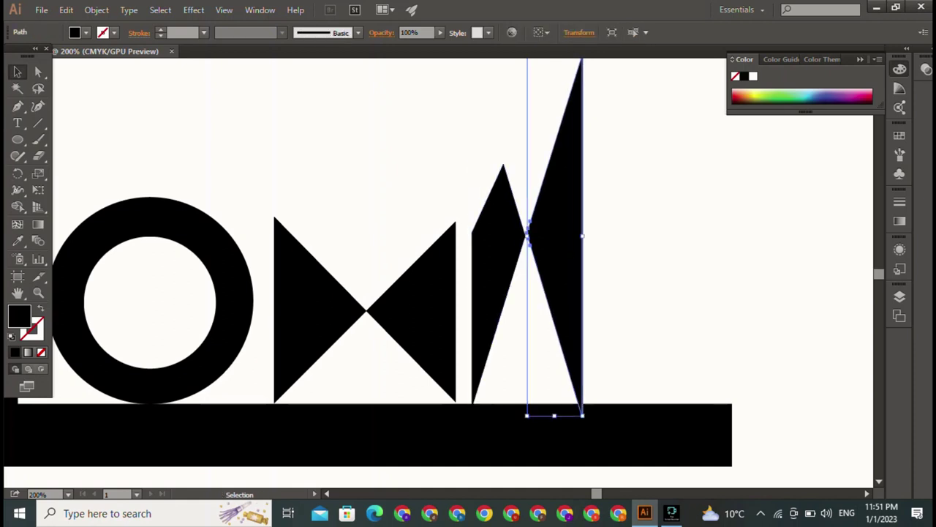
pyautogui.hotkey('ctrl', 'shift', 'a')
pyautogui.click(499, 292)
pyautogui.press('Up')
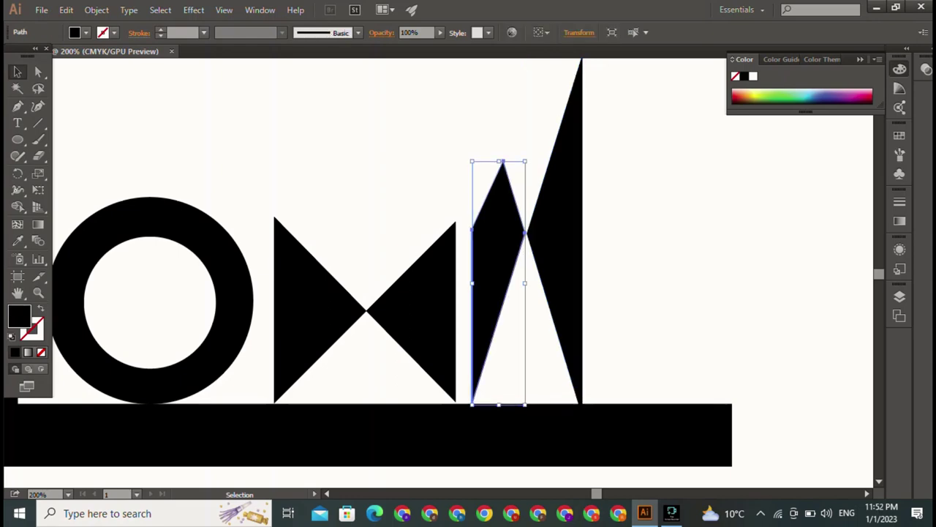
pyautogui.hotkey('ctrl', 'shift', 'a')
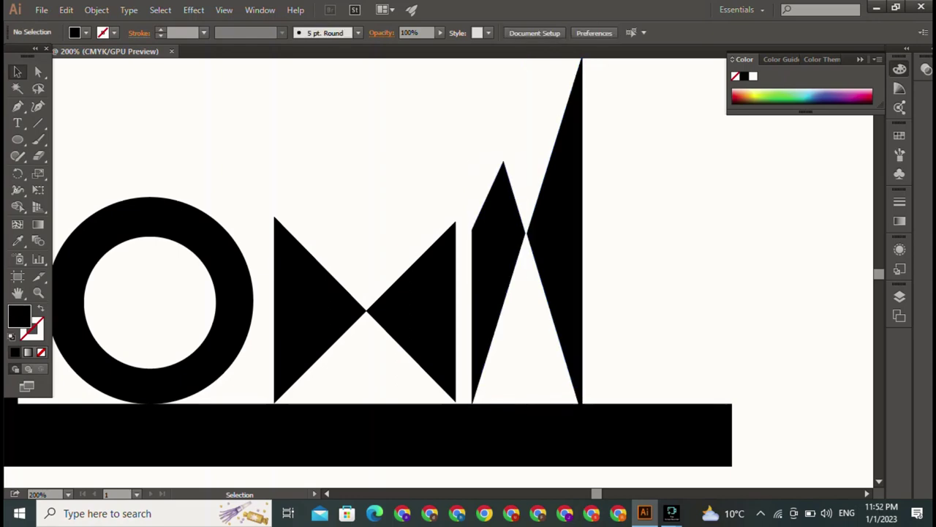
pyautogui.scroll(3, 439, 271)
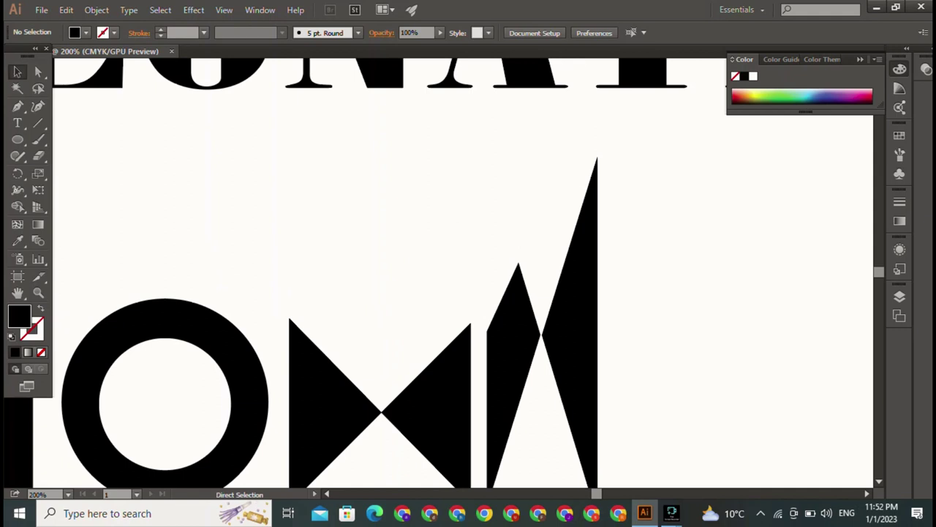
pyautogui.hotkey('ctrl', '-')
pyautogui.hotkey('ctrl', '-')
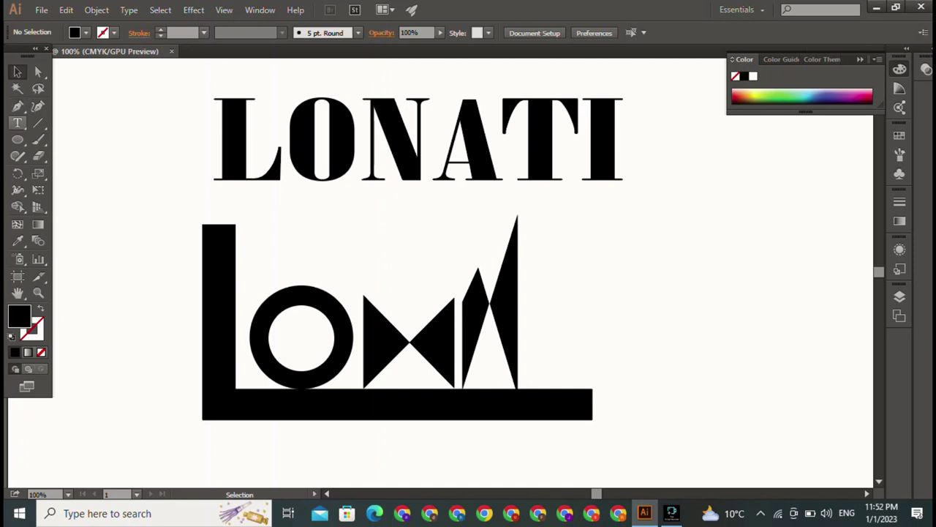
# Add a new 'T' text point to the right of LONATI.
pyautogui.click(18, 123)
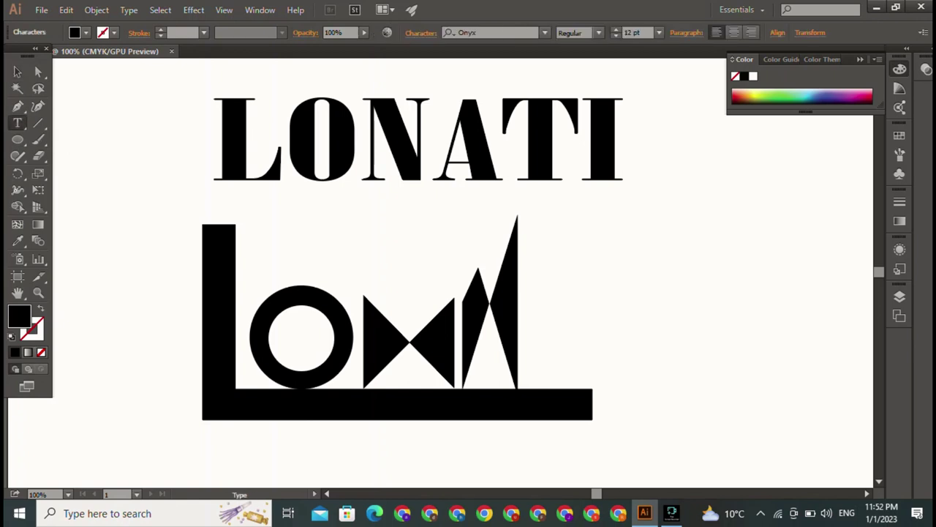
pyautogui.click(680, 175)
pyautogui.write('T')
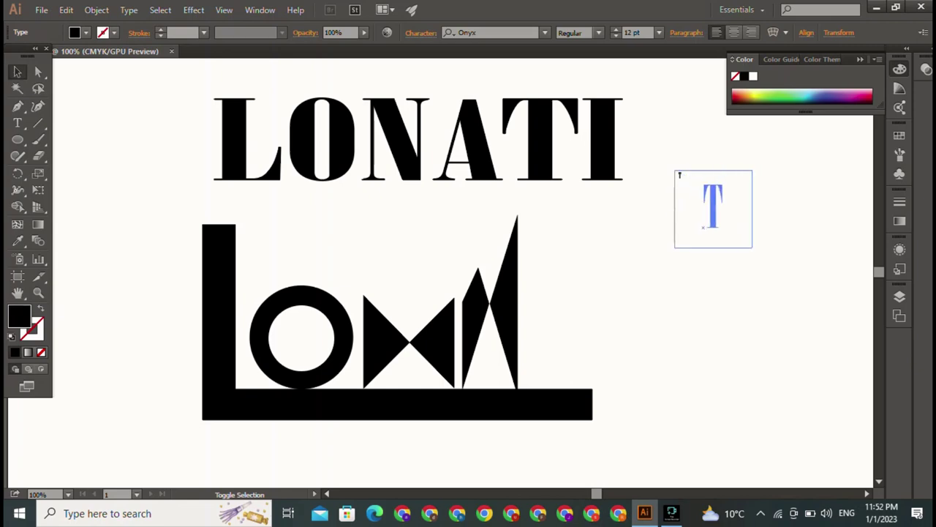
pyautogui.moveTo(680, 175); pyautogui.dragTo(680, 175)
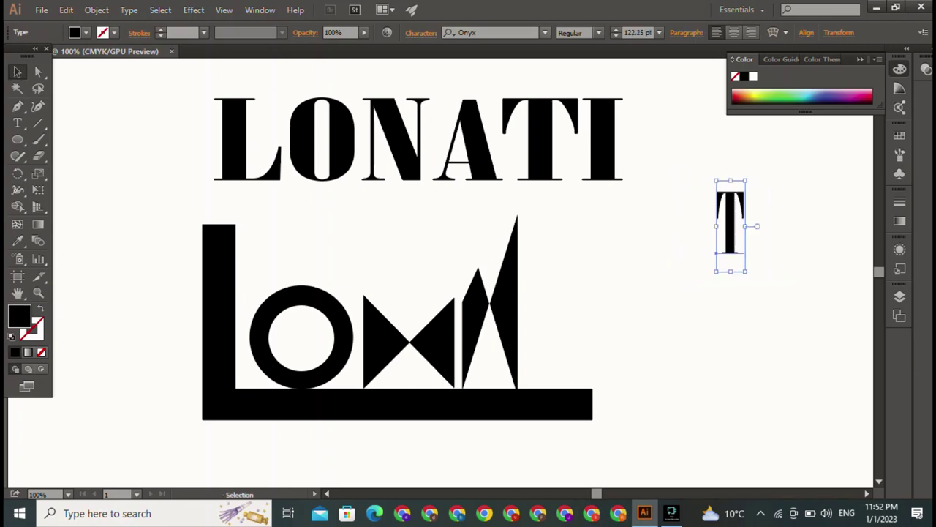
# Try the OCR A fonts, then set the T's font to Home Christmas Regular.
pyautogui.click(490, 32)
pyautogui.press('BackSpace')
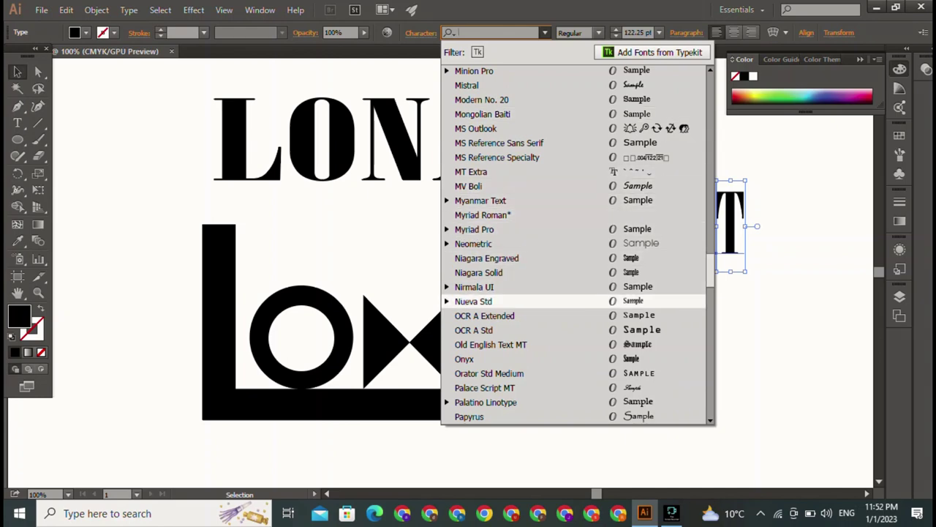
pyautogui.click(474, 330)
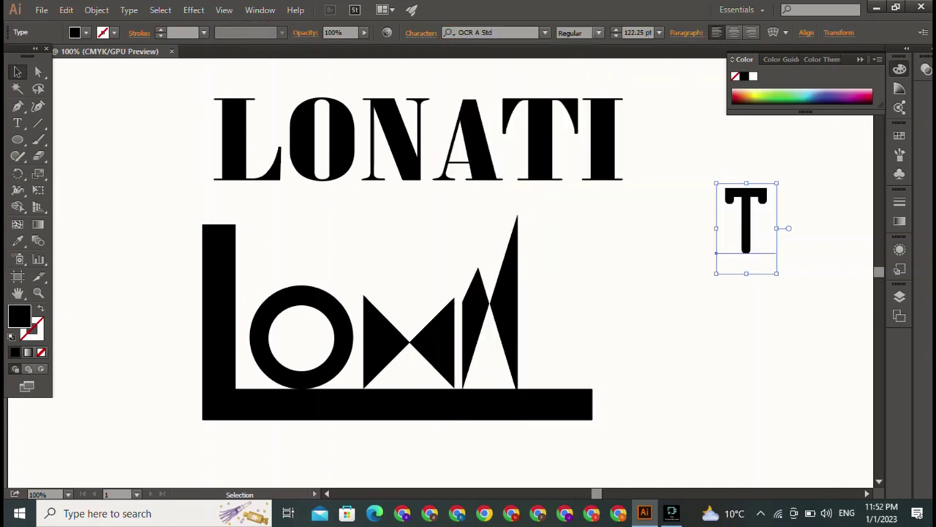
pyautogui.click(490, 32)
pyautogui.press('BackSpace')
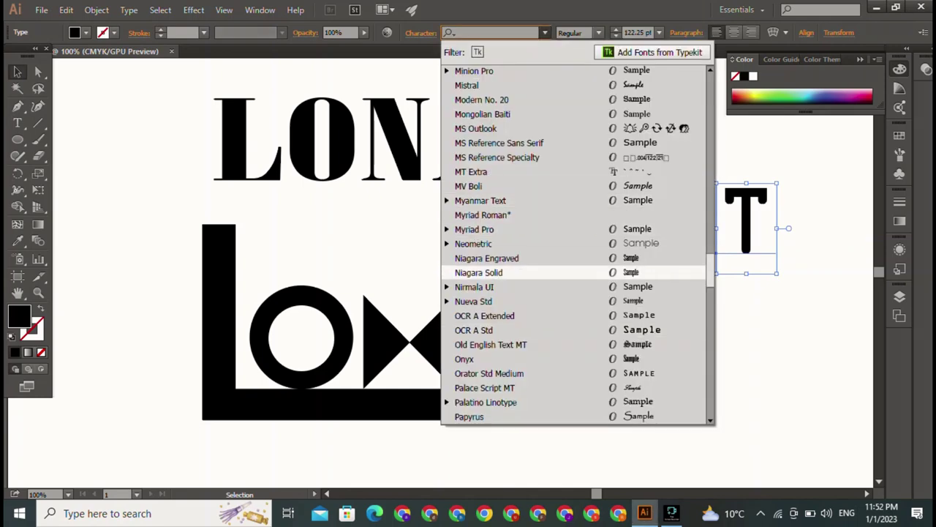
pyautogui.press('Up')
pyautogui.press('Return')
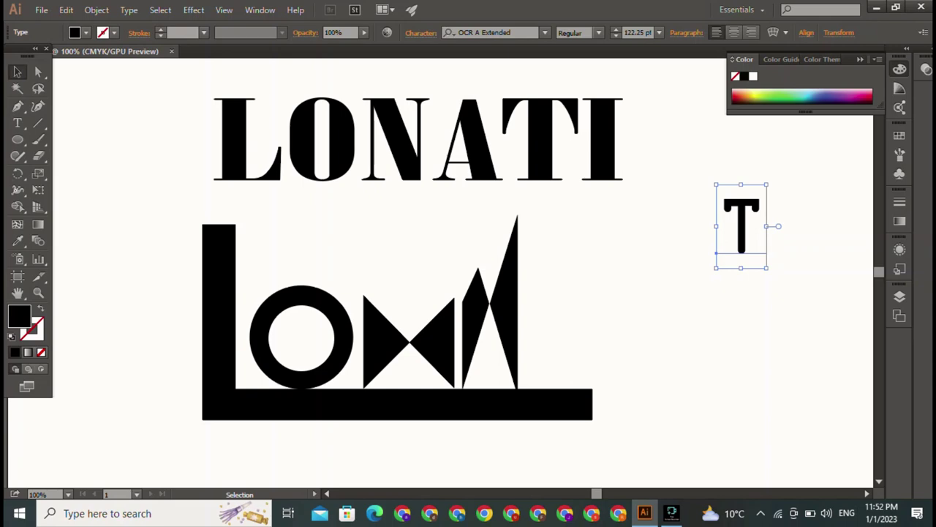
pyautogui.press('BackSpace')
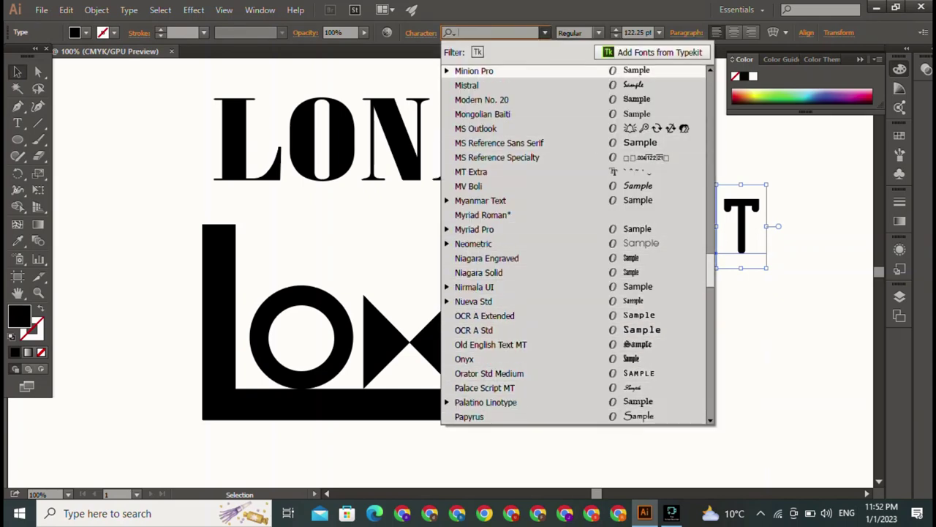
pyautogui.write('hom')
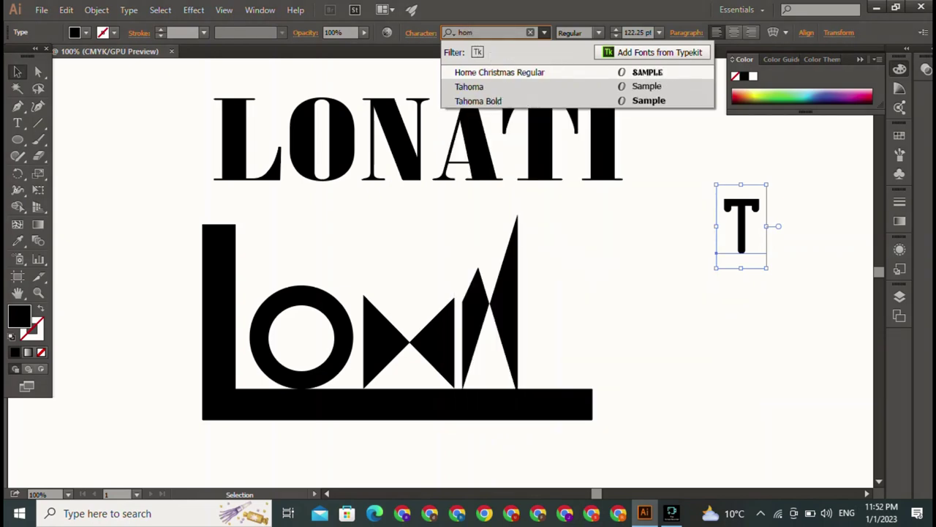
pyautogui.press('Return')
# Enlarge the T to about 264 pt and position it beside the split A.
pyautogui.moveTo(746, 219); pyautogui.dragTo(543, 356)
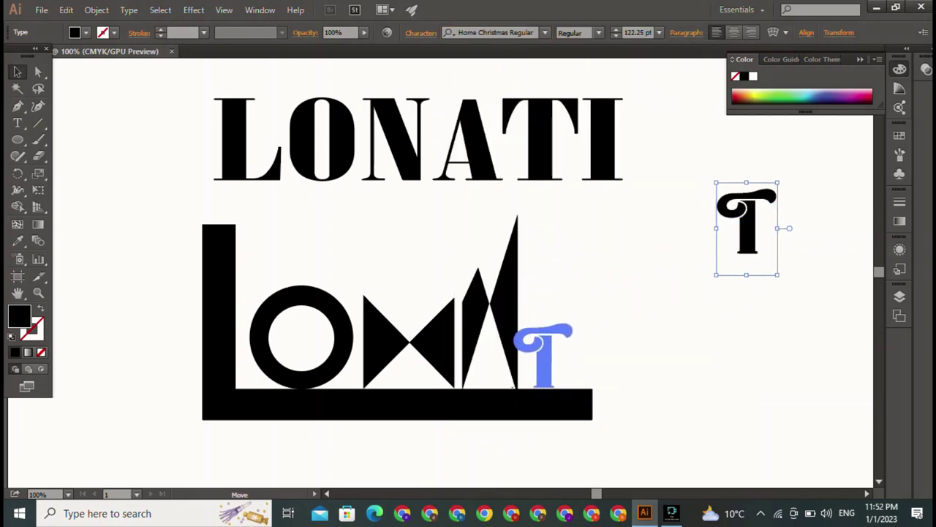
pyautogui.moveTo(542, 356); pyautogui.dragTo(546, 355)
pyautogui.moveTo(577, 317); pyautogui.dragTo(648, 209)
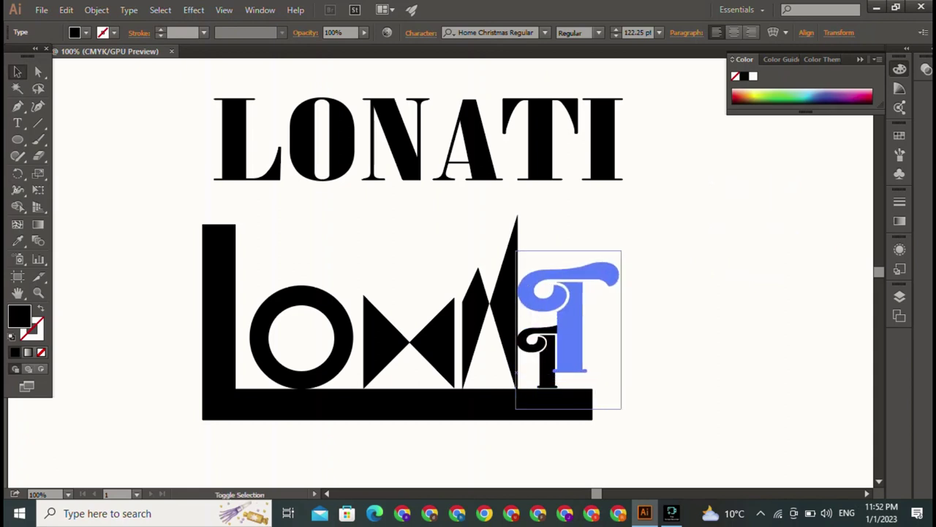
pyautogui.moveTo(552, 276); pyautogui.dragTo(514, 312)
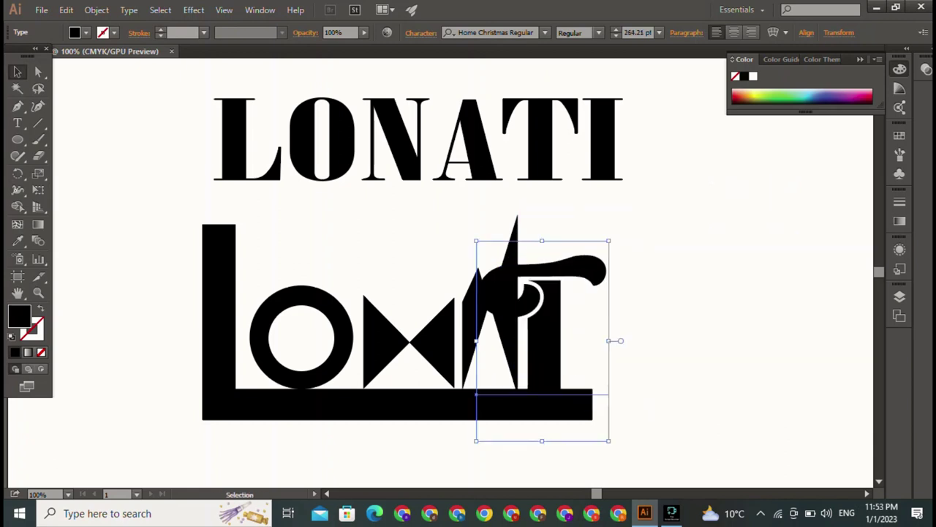
pyautogui.click(659, 453)
pyautogui.click(545, 351)
pyautogui.click(658, 453)
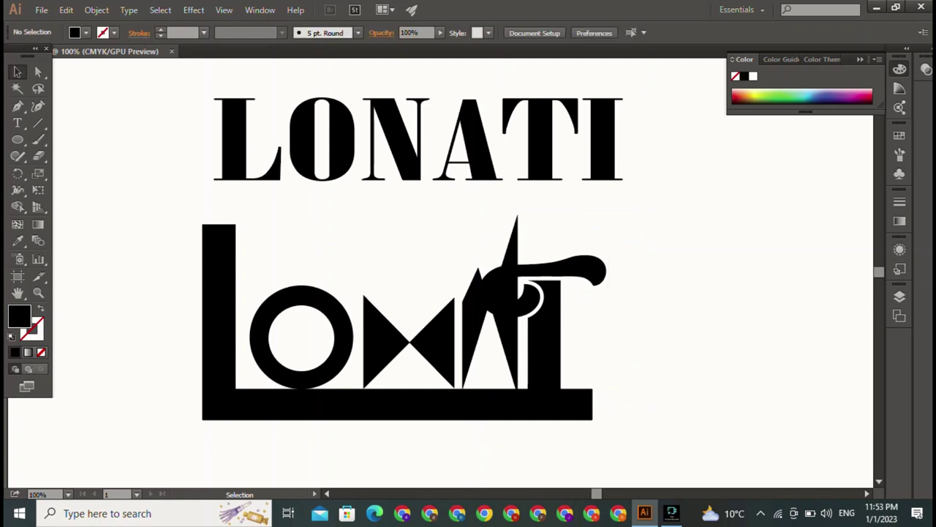
pyautogui.click(545, 351)
pyautogui.click(658, 454)
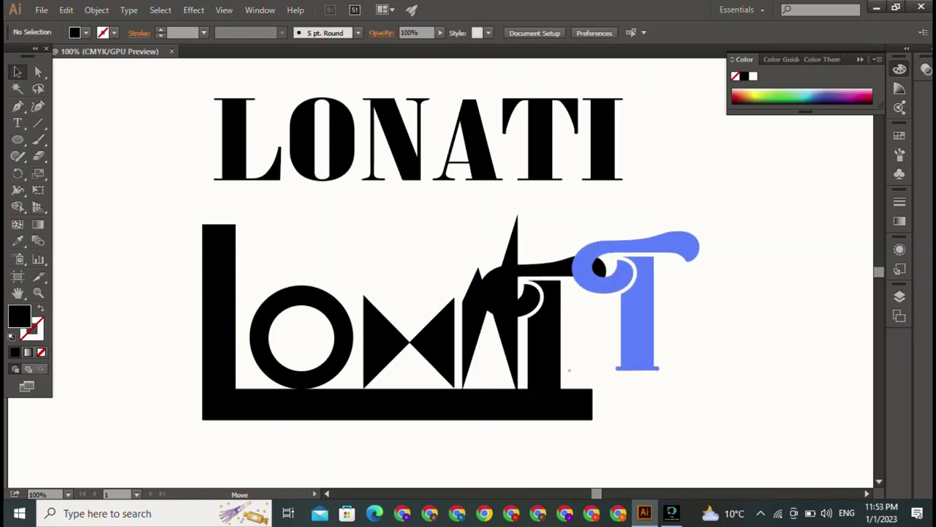
pyautogui.moveTo(545, 351); pyautogui.dragTo(724, 301)
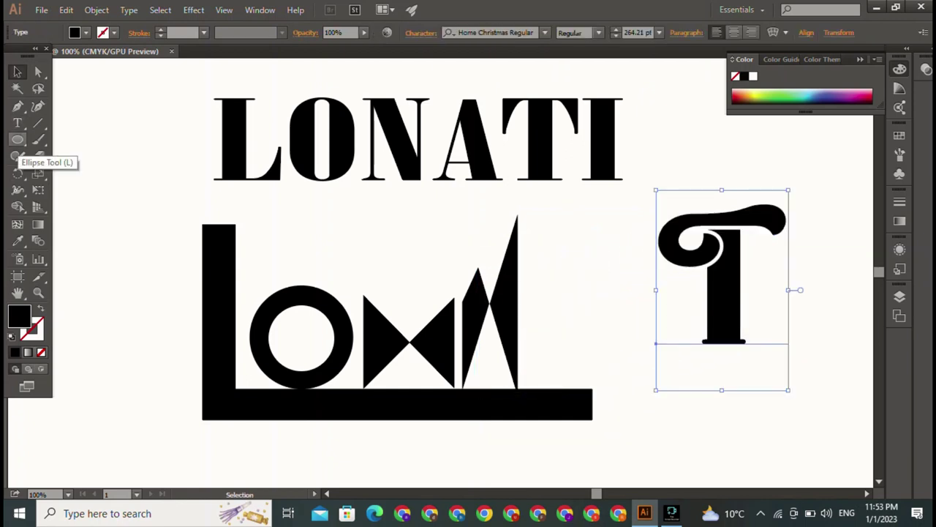
pyautogui.moveTo(18, 139); pyautogui.dragTo(65, 137)
pyautogui.moveTo(673, 183); pyautogui.dragTo(707, 335)
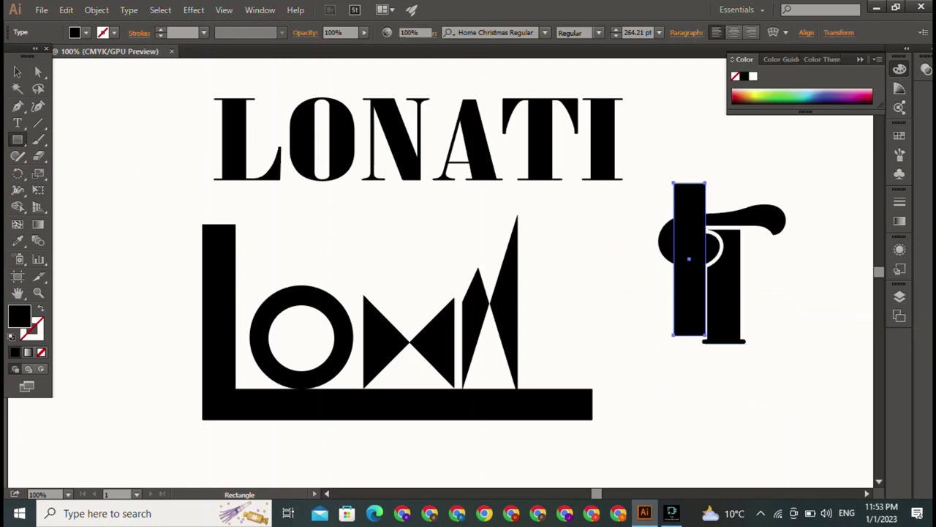
pyautogui.moveTo(673, 259); pyautogui.dragTo(653, 259)
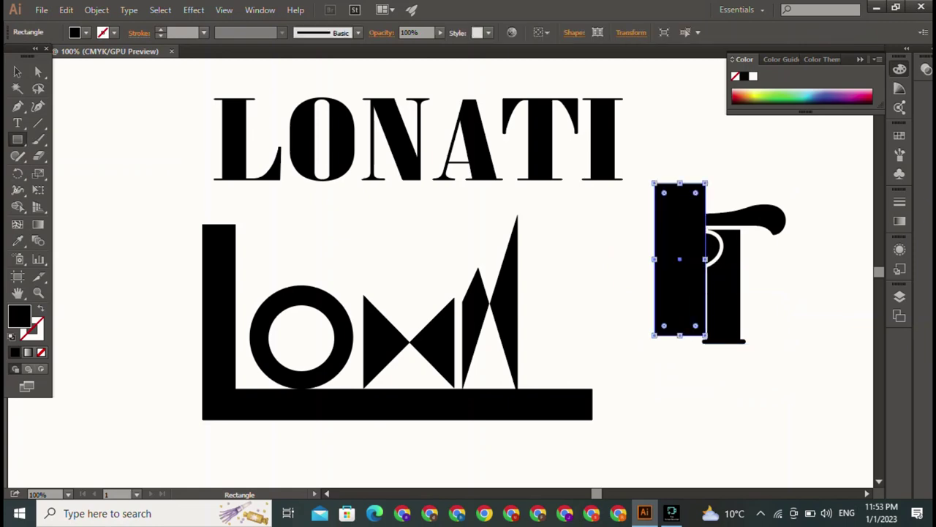
pyautogui.click(18, 71)
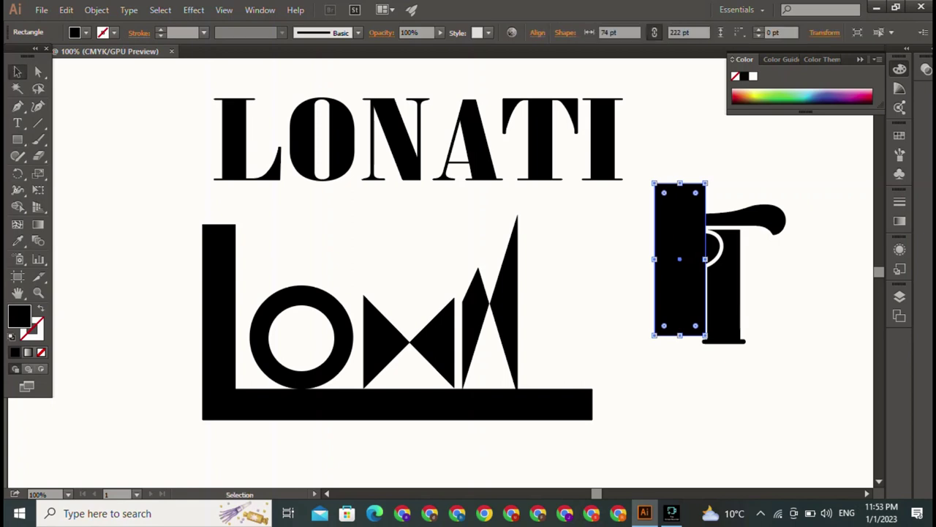
pyautogui.keyDown('shift'); pyautogui.click(724, 293); pyautogui.keyUp('shift')
pyautogui.click(18, 206)
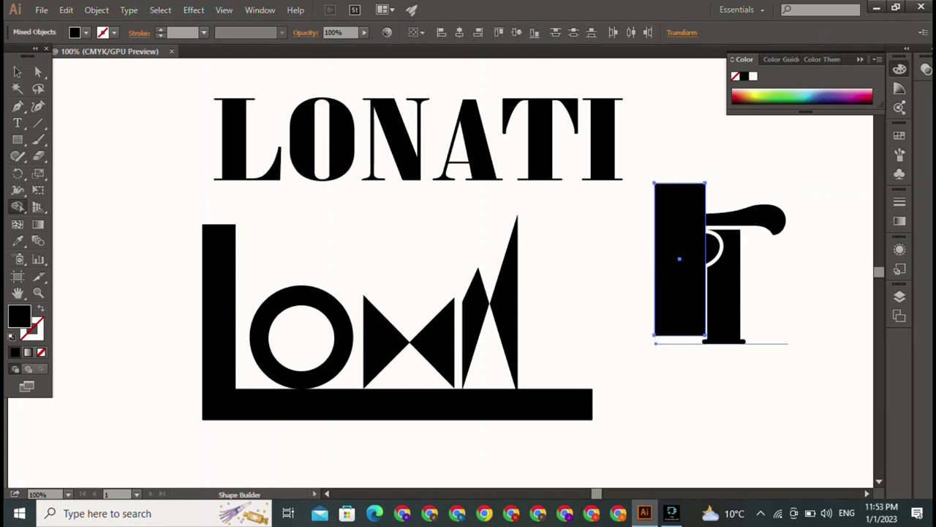
pyautogui.moveTo(662, 157); pyautogui.dragTo(674, 215)
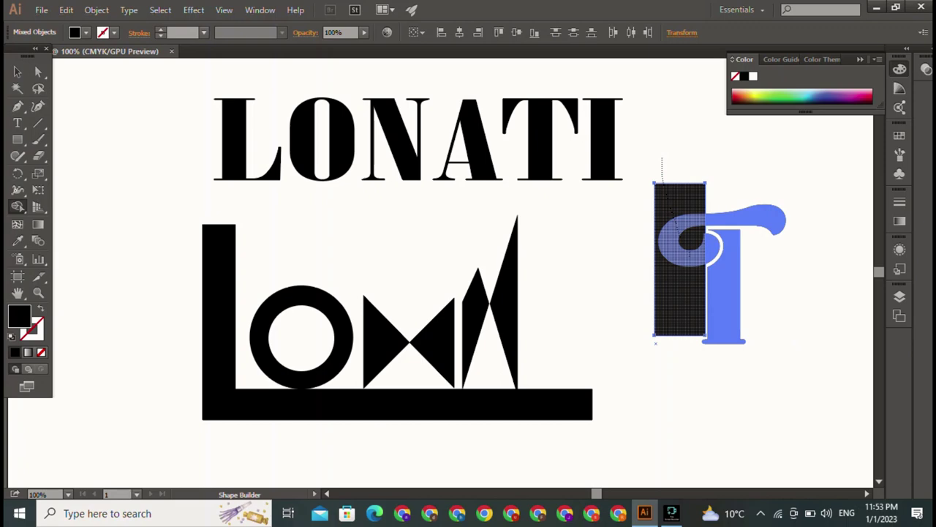
pyautogui.moveTo(655, 343); pyautogui.dragTo(655, 343)
pyautogui.click(18, 71)
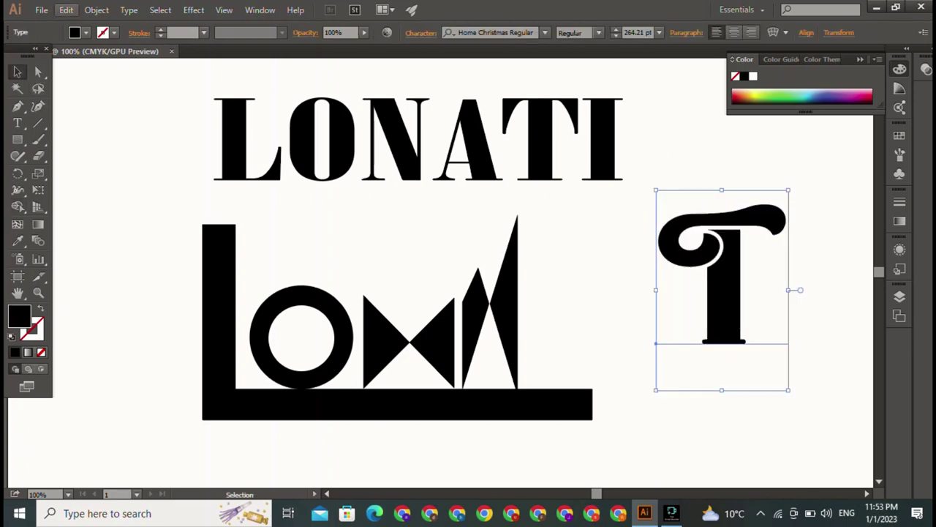
# Expand the large T into outlines.
pyautogui.click(96, 10)
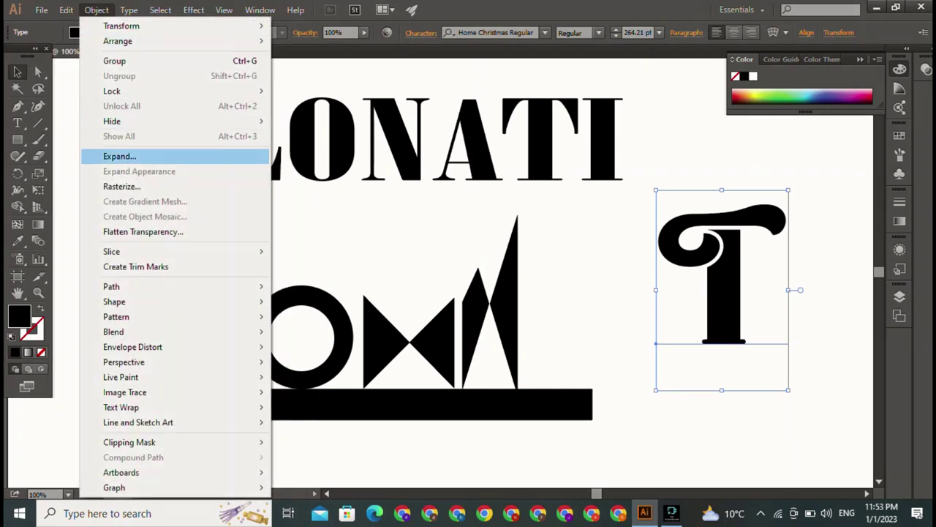
pyautogui.click(119, 156)
pyautogui.click(438, 332)
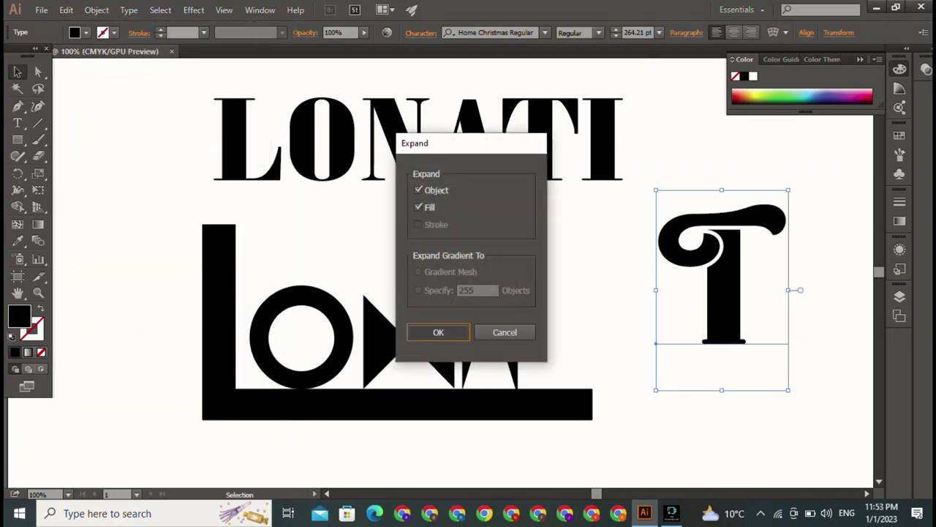
pyautogui.hotkey('ctrl', 'shift', 'a')
# Cover the T's curled left end with a rectangle and delete it with Shape Builder.
pyautogui.press('m')
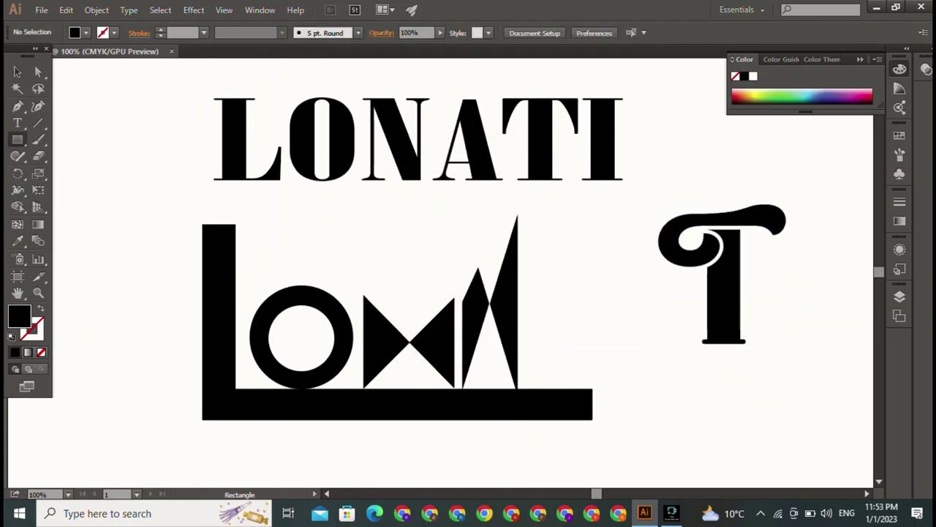
pyautogui.moveTo(659, 176)
pyautogui.mouseDown()
pyautogui.moveTo(659, 337)
pyautogui.moveTo(707, 329)
pyautogui.mouseUp()
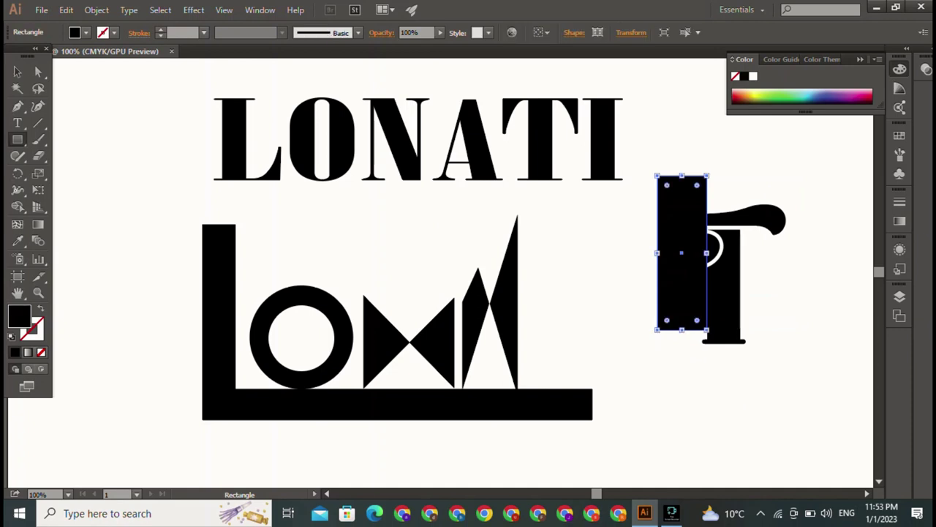
pyautogui.press('v')
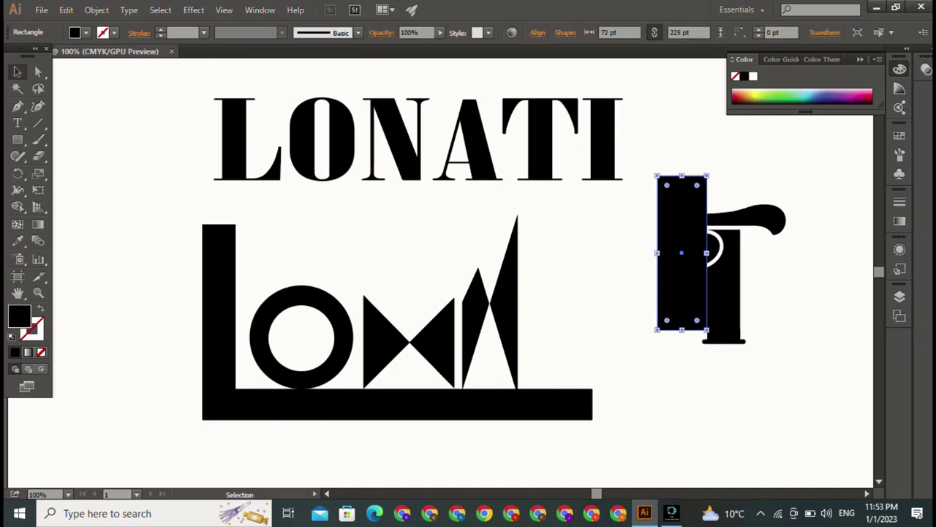
pyautogui.keyDown('shift'); pyautogui.click(724, 292); pyautogui.keyUp('shift')
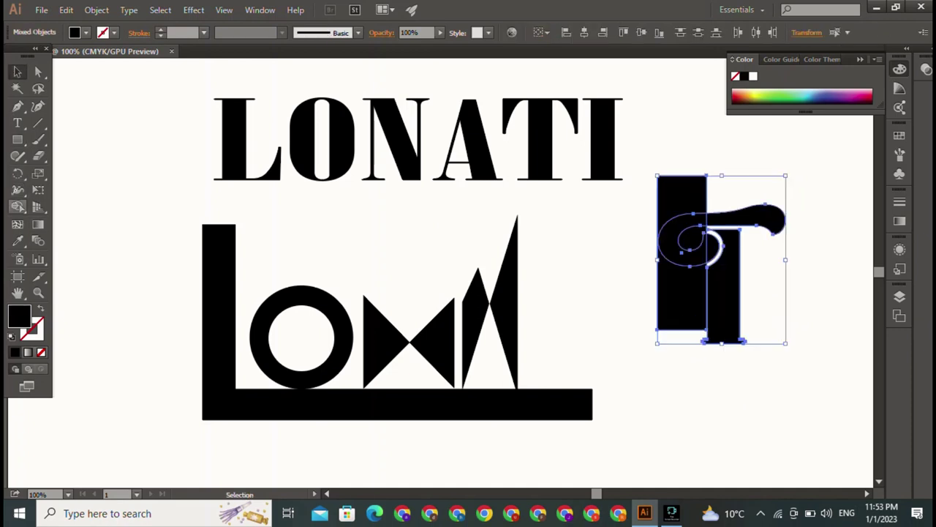
pyautogui.click(17, 206)
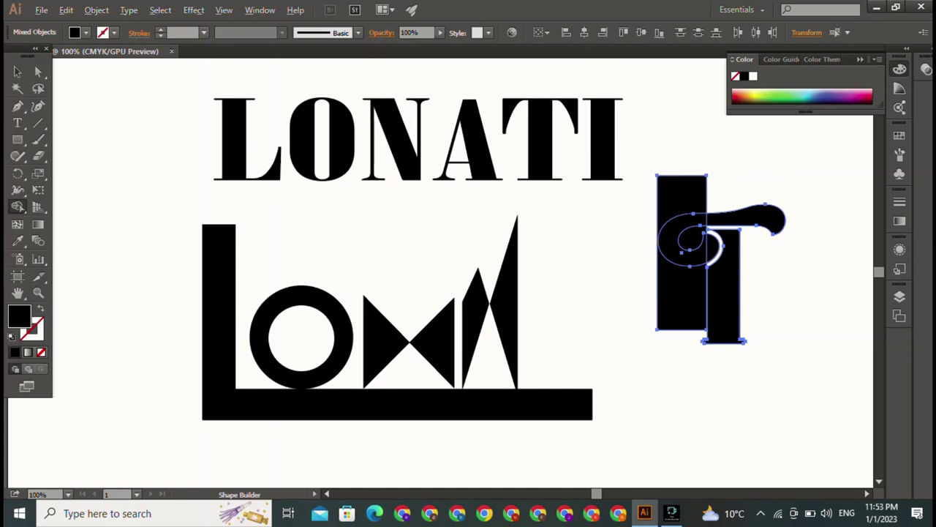
pyautogui.moveTo(668, 150); pyautogui.dragTo(670, 219)
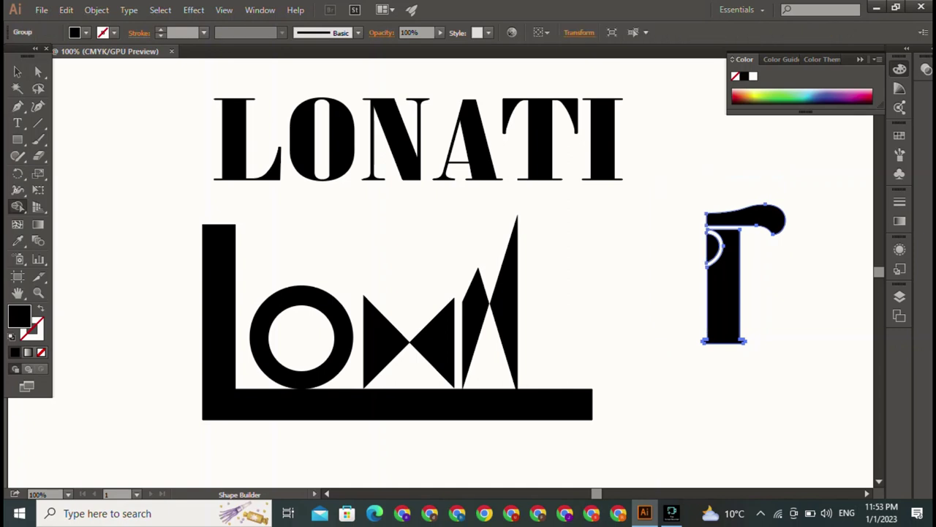
# Ungroup the trimmed T's pieces.
pyautogui.click(17, 71)
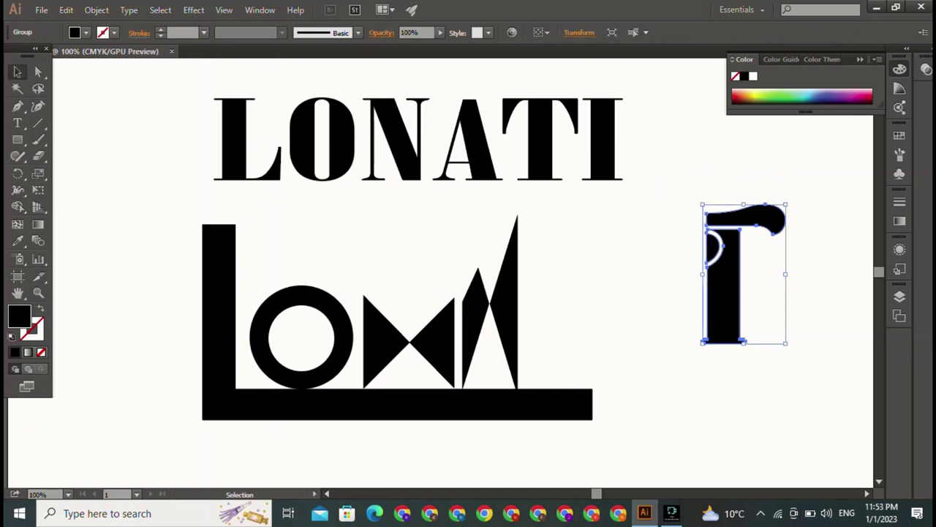
pyautogui.hotkey('ctrl', 'shift', 'a')
pyautogui.click(731, 293)
pyautogui.rightClick(748, 305)
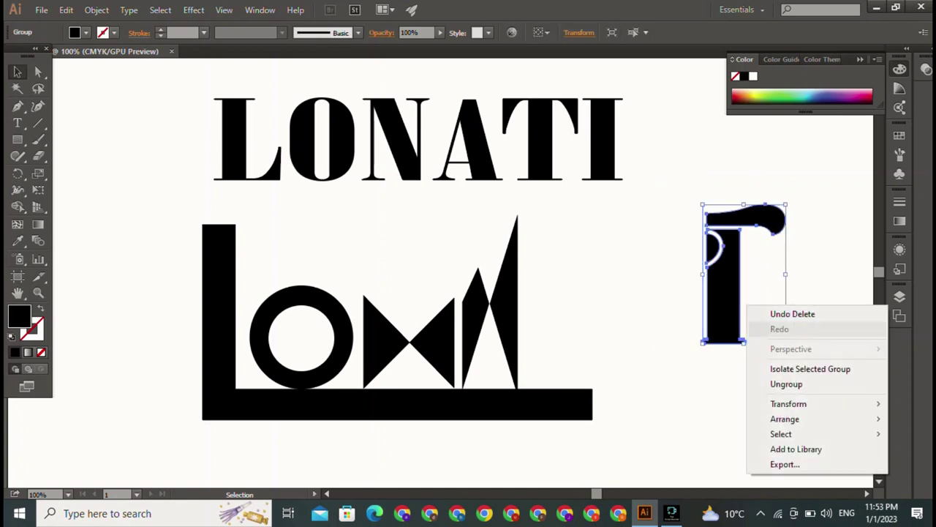
pyautogui.click(773, 383)
# Move the trimmed T onto the base bar beside the split A.
pyautogui.moveTo(724, 292); pyautogui.dragTo(539, 330)
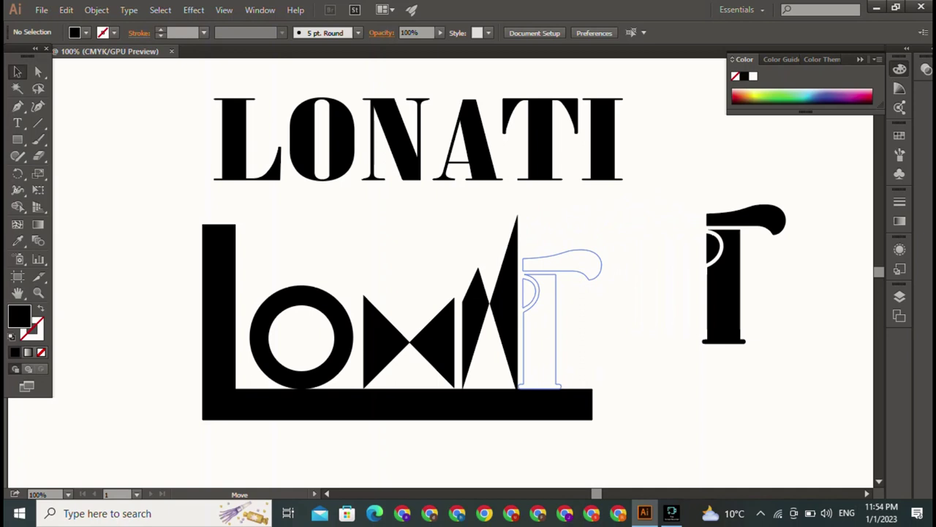
pyautogui.moveTo(559, 330); pyautogui.dragTo(559, 330)
pyautogui.hotkey('ctrl', 'shift', 'a')
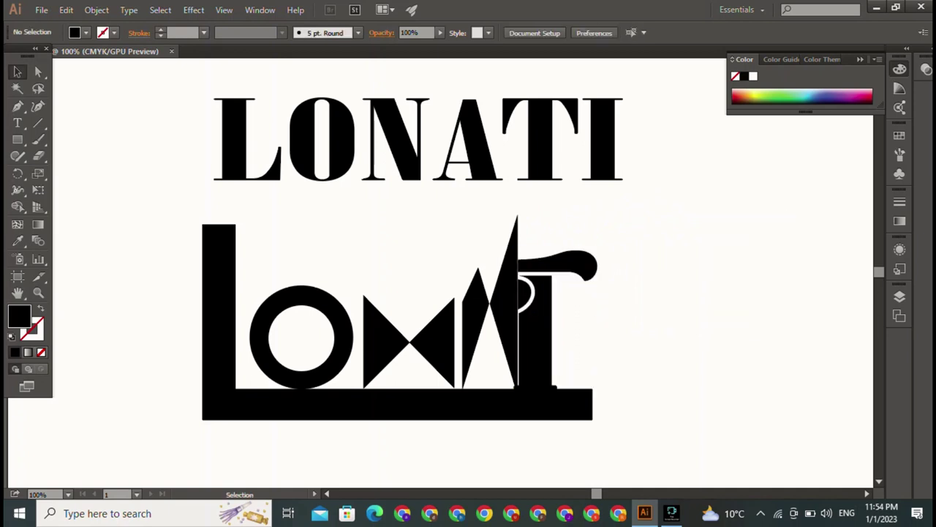
pyautogui.click(541, 329)
pyautogui.scroll(-5, 439, 270)
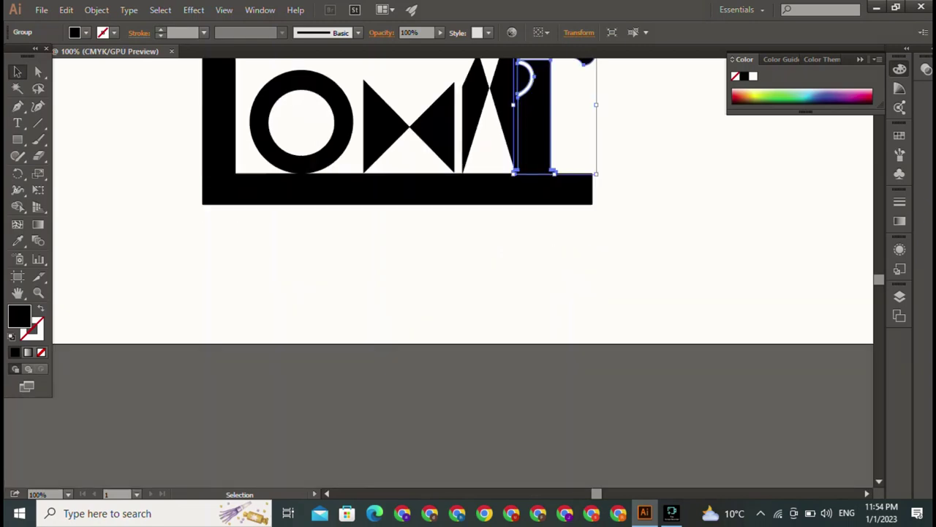
pyautogui.moveTo(439, 220); pyautogui.dragTo(443, 396)
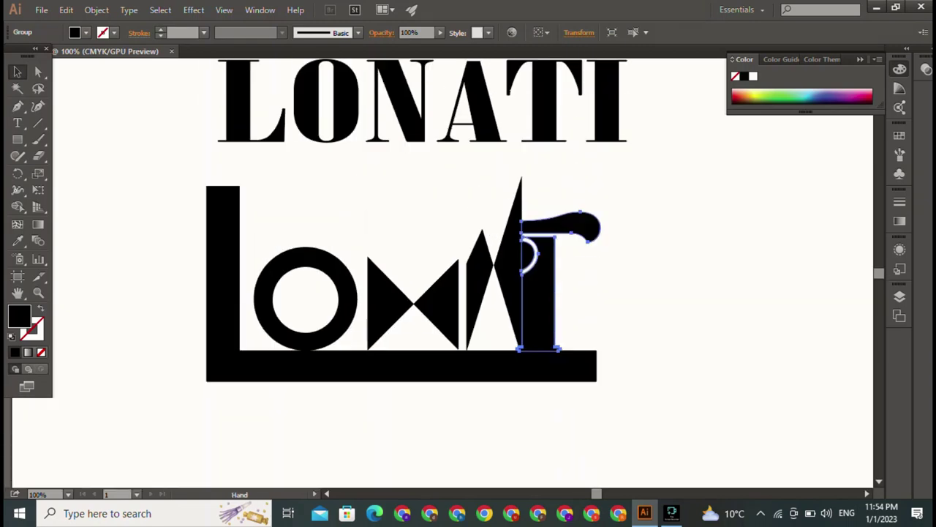
pyautogui.hotkey('ctrl', 'shift', 'a')
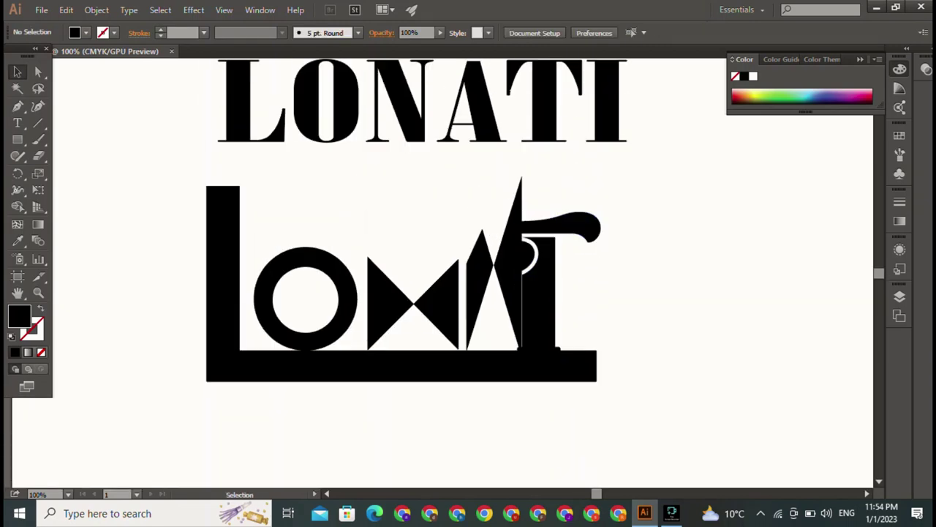
pyautogui.hotkey('ctrl', 'z')
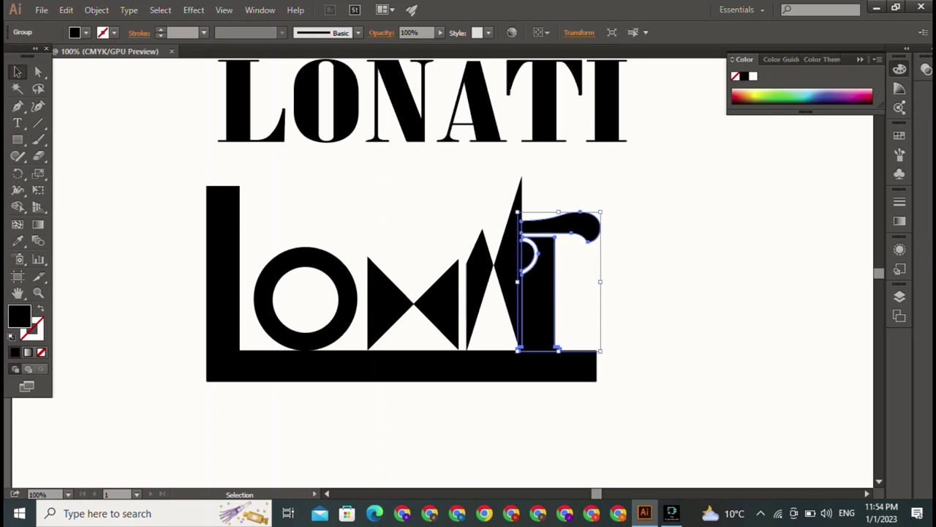
pyautogui.hotkey('ctrl', 'shift', 'a')
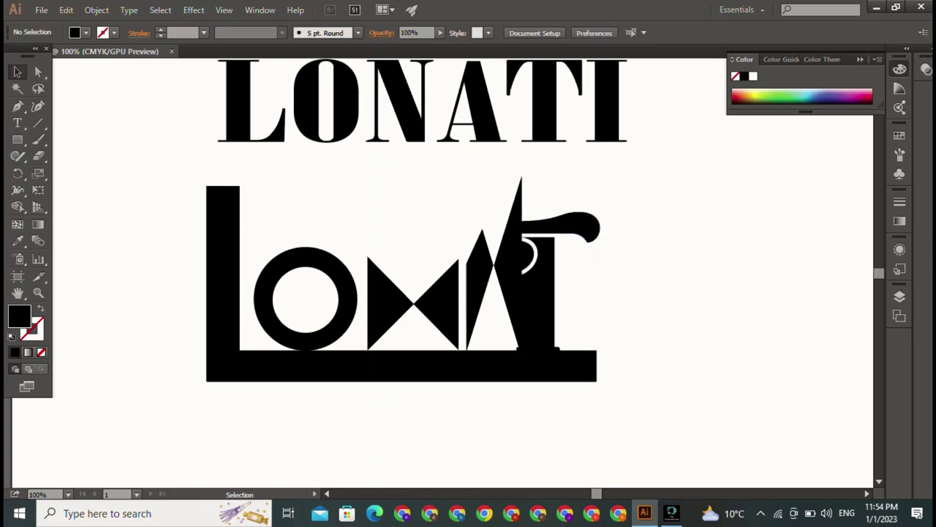
# Shift the O ring and bowtie N slightly left, then marquee-select the A and T.
pyautogui.keyDown('shift'); pyautogui.click(263, 300); pyautogui.keyUp('shift')
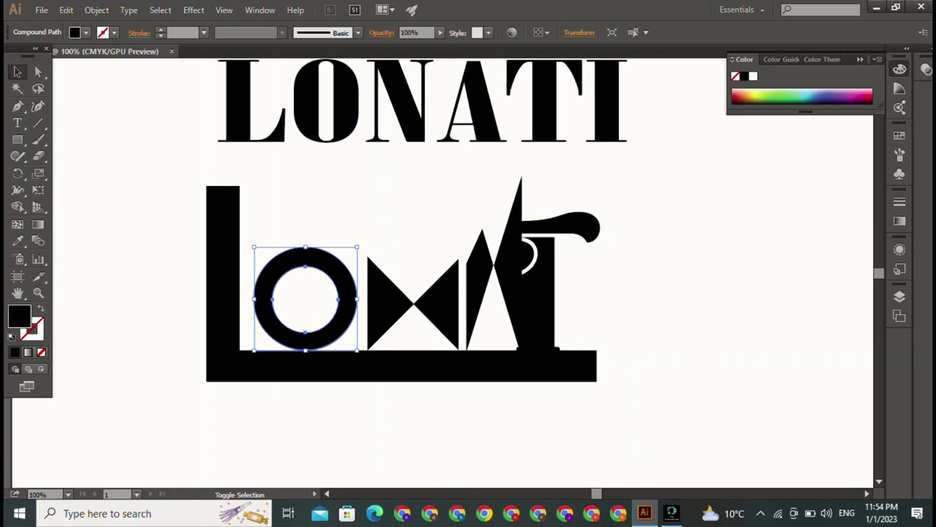
pyautogui.hotkey('ctrl', 'shift', 'a')
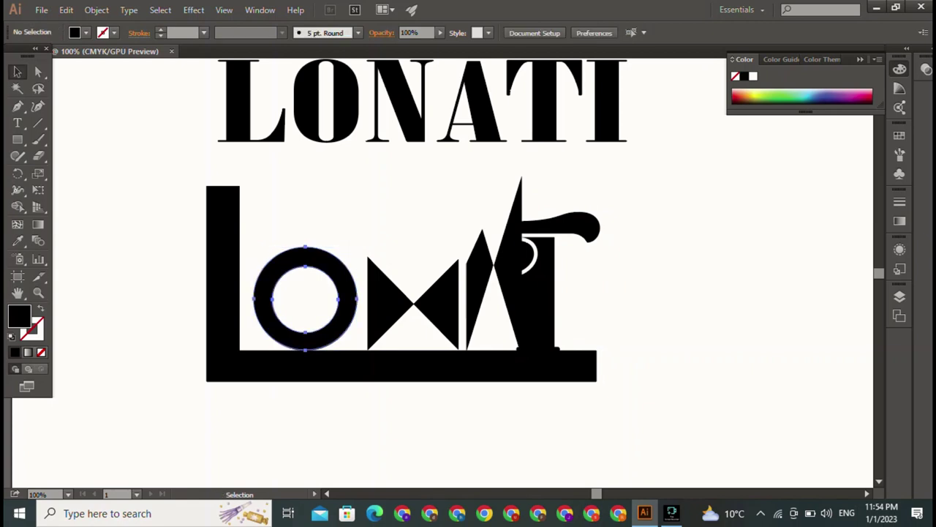
pyautogui.moveTo(264, 300); pyautogui.dragTo(256, 300)
pyautogui.moveTo(413, 303); pyautogui.dragTo(403, 303)
pyautogui.hotkey('ctrl', 'shift', 'a')
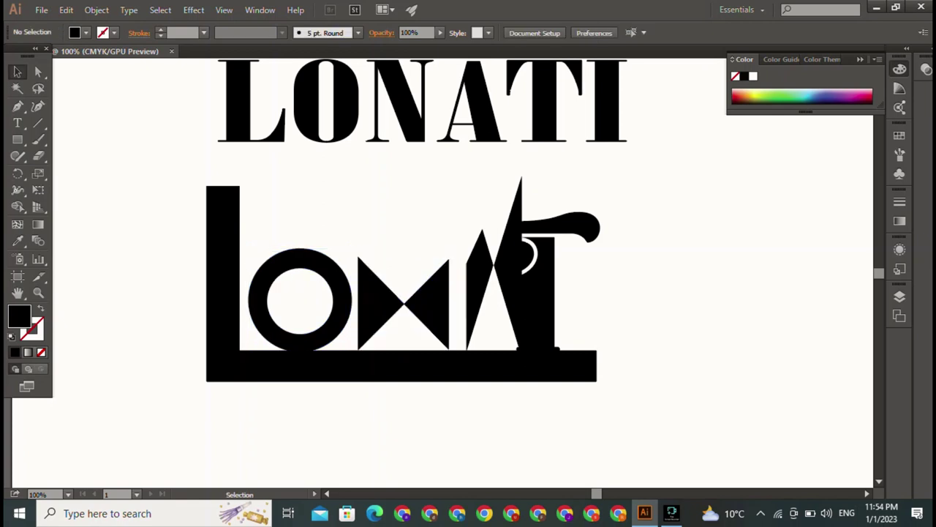
pyautogui.moveTo(545, 205)
pyautogui.mouseDown()
pyautogui.moveTo(453, 315)
pyautogui.moveTo(478, 293)
pyautogui.mouseUp()
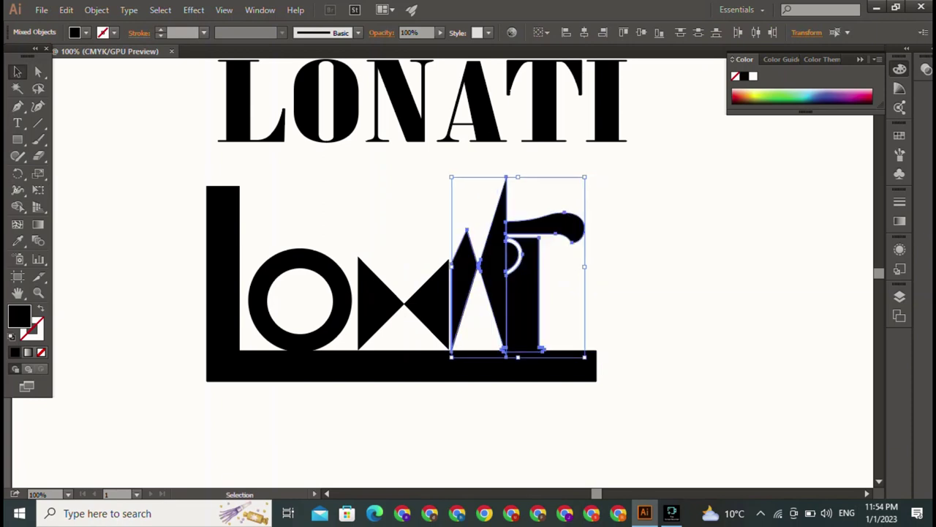
pyautogui.hotkey('ctrl', 'shift', 'a')
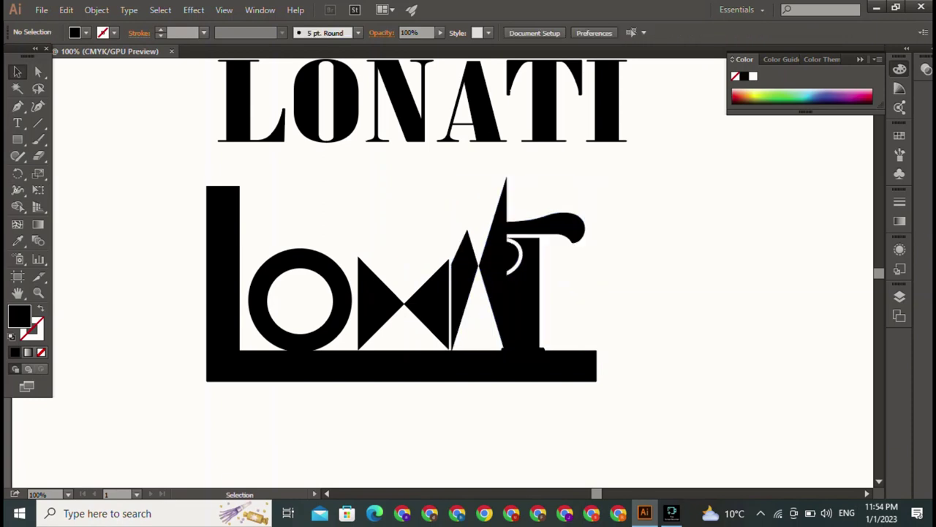
# Add a Home Christmas glyph, enlarge it to 174 pt and place it beside the T.
pyautogui.press('t')
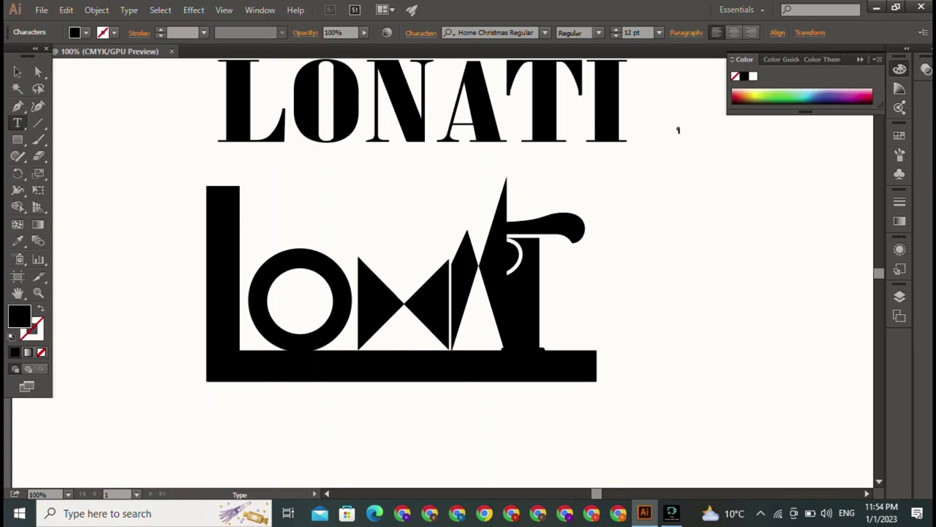
pyautogui.press('Escape')
pyautogui.hotkey('ctrl', 'v')
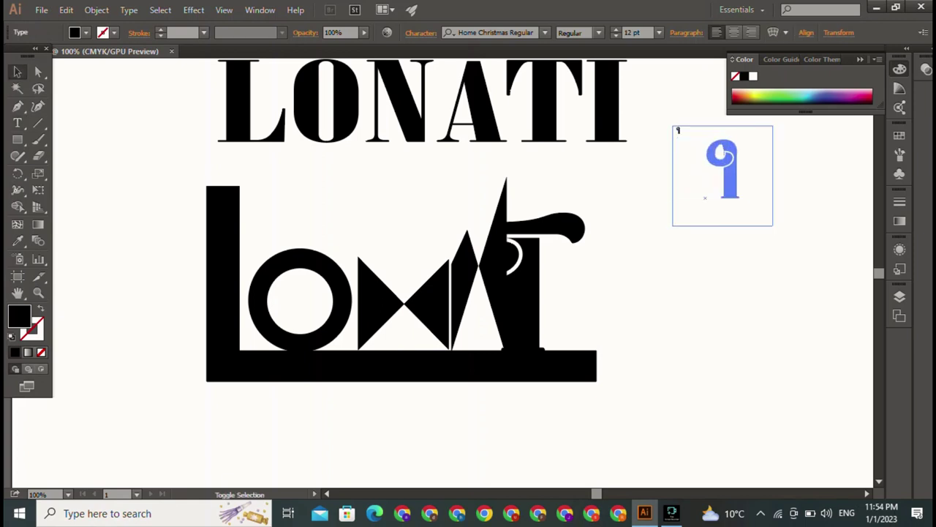
pyautogui.moveTo(724, 239)
pyautogui.mouseDown()
pyautogui.moveTo(611, 343)
pyautogui.moveTo(532, 341)
pyautogui.mouseUp()
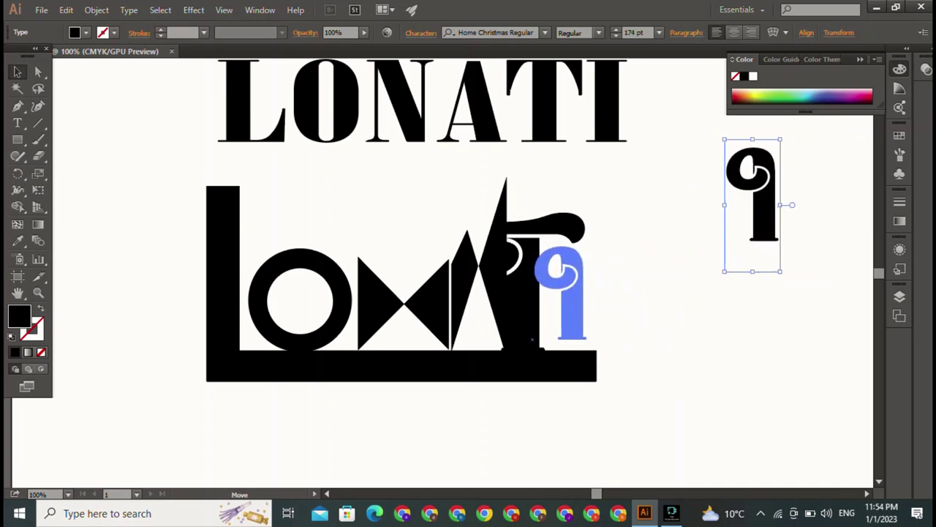
pyautogui.moveTo(559, 307); pyautogui.dragTo(561, 310)
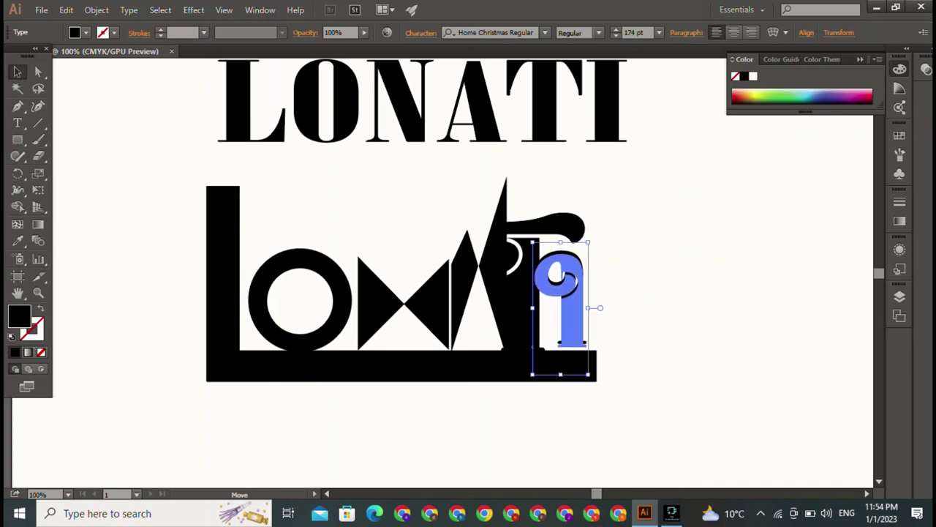
pyautogui.hotkey('ctrl', 'shift', 'a')
# Fine-tune the i glyph's position against the T's stem.
pyautogui.click(533, 312)
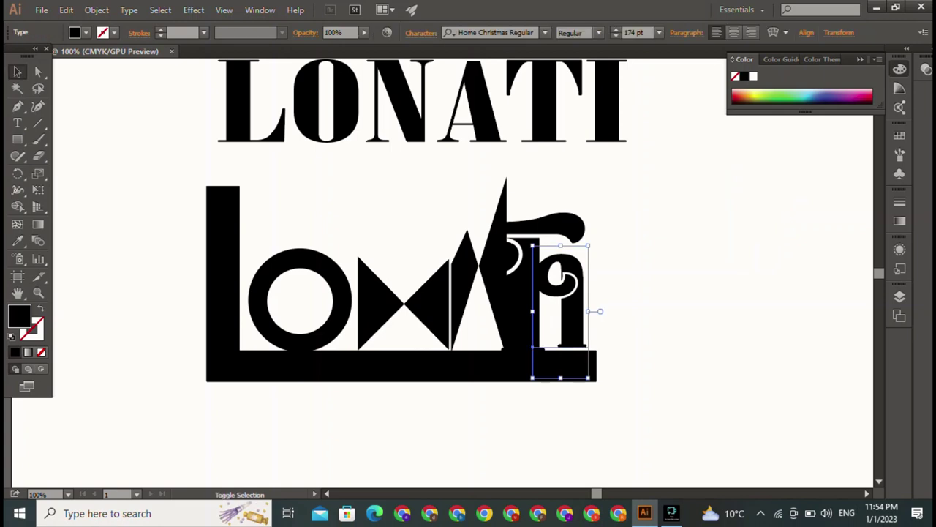
pyautogui.moveTo(533, 311); pyautogui.dragTo(560, 312)
pyautogui.hotkey('ctrl', 'shift', 'a')
pyautogui.hotkey('ctrl', 'shift', 'a')
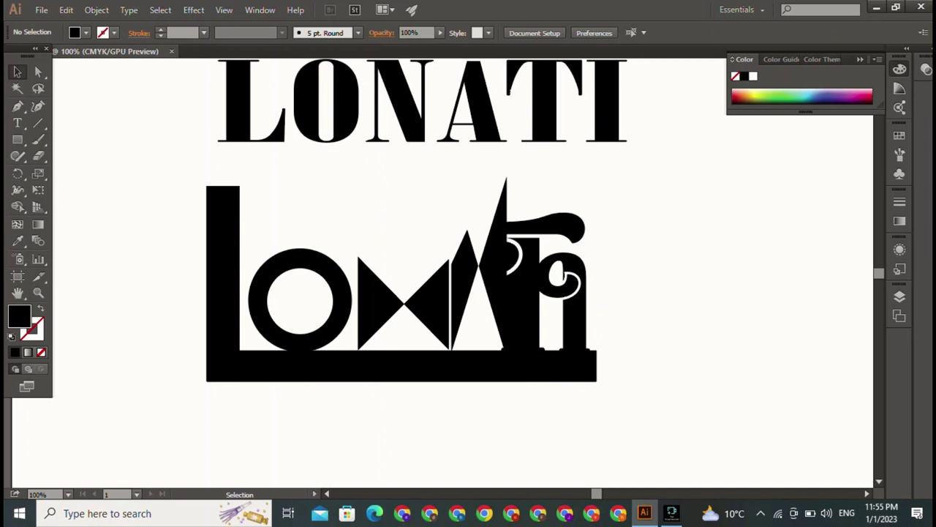
pyautogui.click(532, 350)
pyautogui.moveTo(533, 350); pyautogui.dragTo(532, 352)
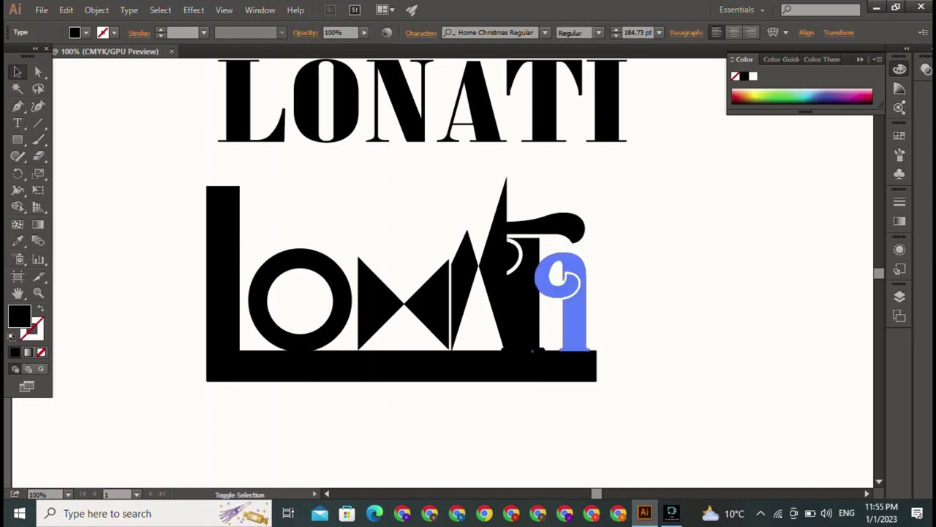
pyautogui.hotkey('ctrl', 'shift', 'a')
pyautogui.click(533, 349)
pyautogui.moveTo(533, 349); pyautogui.dragTo(533, 350)
pyautogui.hotkey('ctrl', 'shift', 'a')
# Nudge the right-end glyph group to settle its overlap with the T.
pyautogui.click(534, 349)
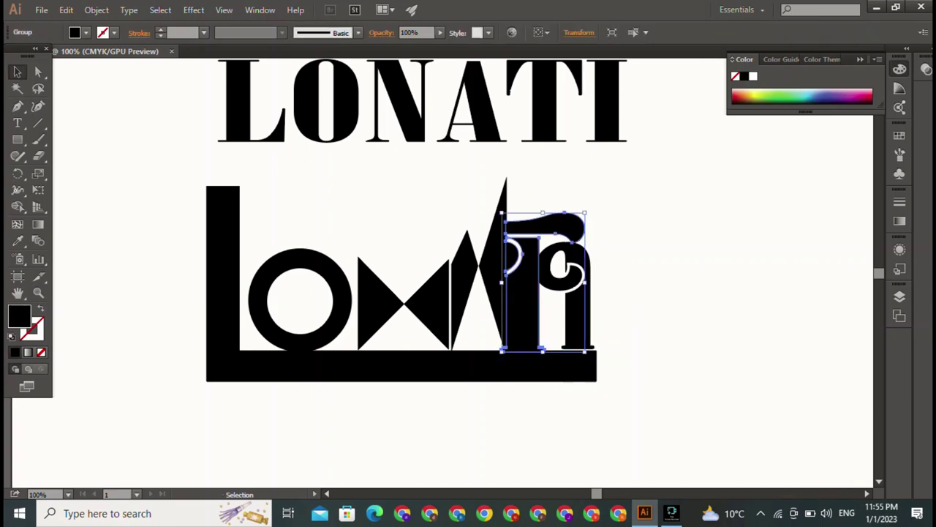
pyautogui.press('Right')
pyautogui.press('Right')
pyautogui.press('Right')
pyautogui.press('Right')
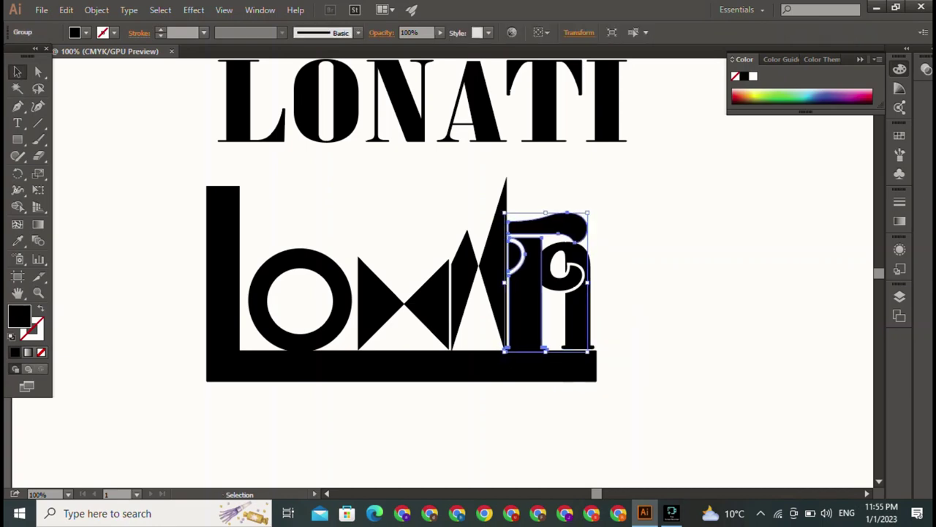
pyautogui.press('Right')
pyautogui.moveTo(534, 350); pyautogui.dragTo(526, 351)
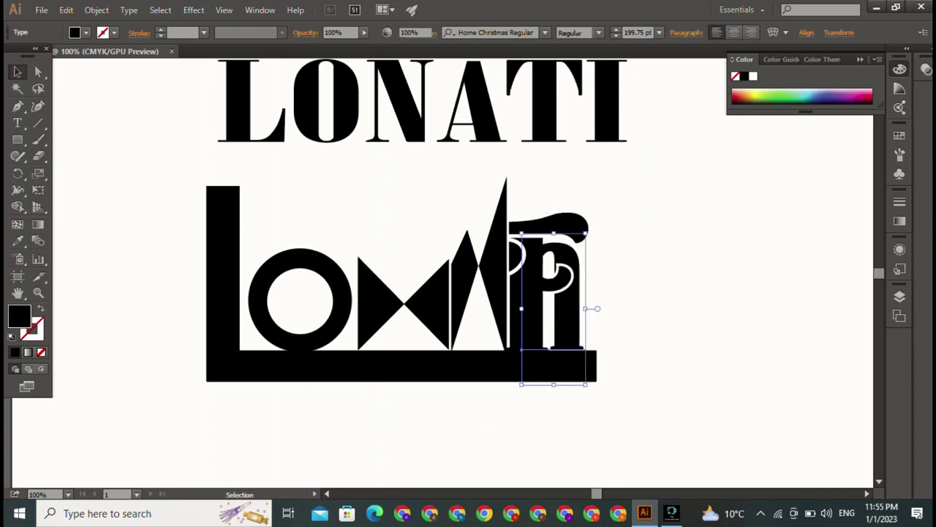
pyautogui.hotkey('ctrl', 'shift', 'a')
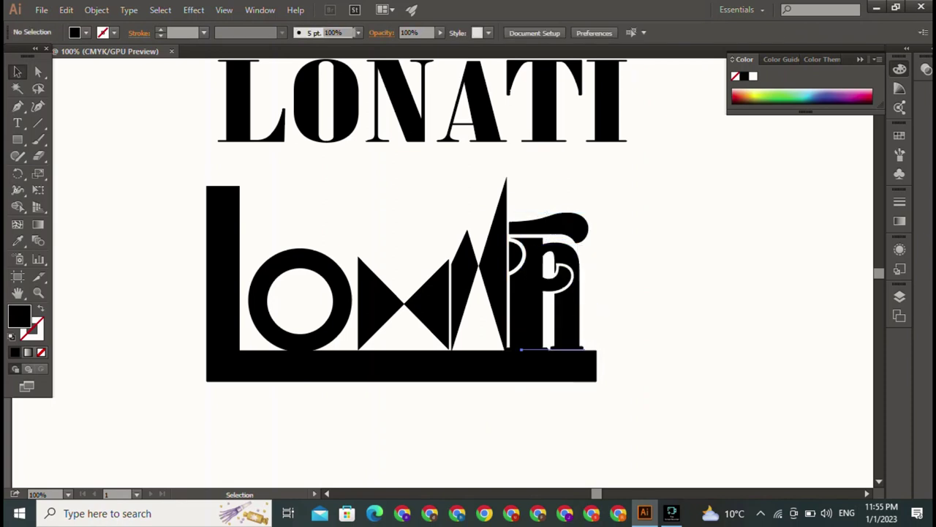
pyautogui.hotkey('ctrl', 'z')
pyautogui.hotkey('ctrl', 'z')
pyautogui.hotkey('ctrl', 'shift', 'a')
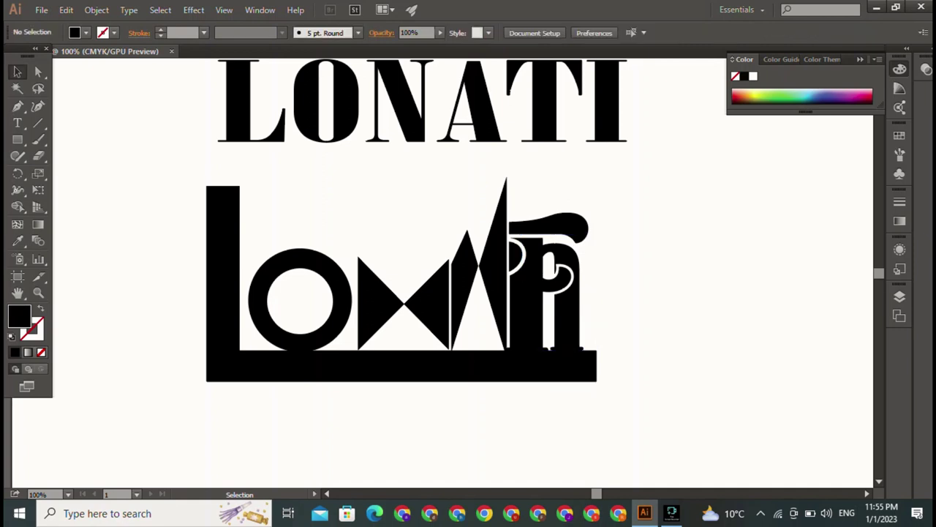
pyautogui.click(377, 301)
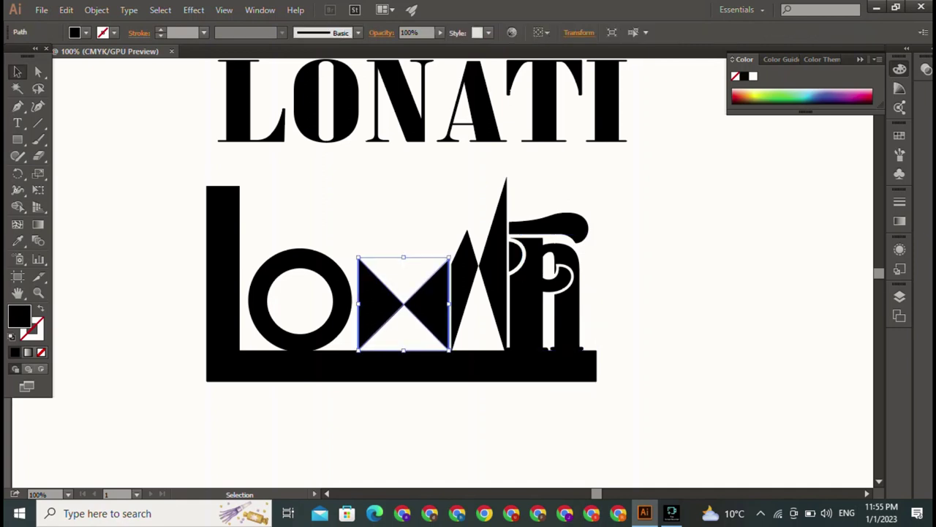
pyautogui.hotkey('ctrl', 'shift', 'a')
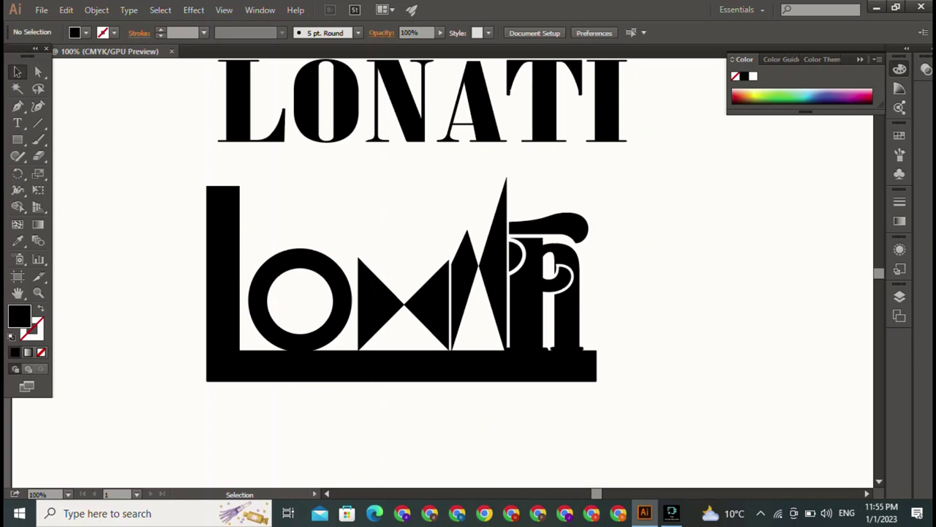
# Delete the LONATI reference text and close the Shaper introduction.
pyautogui.click(425, 102)
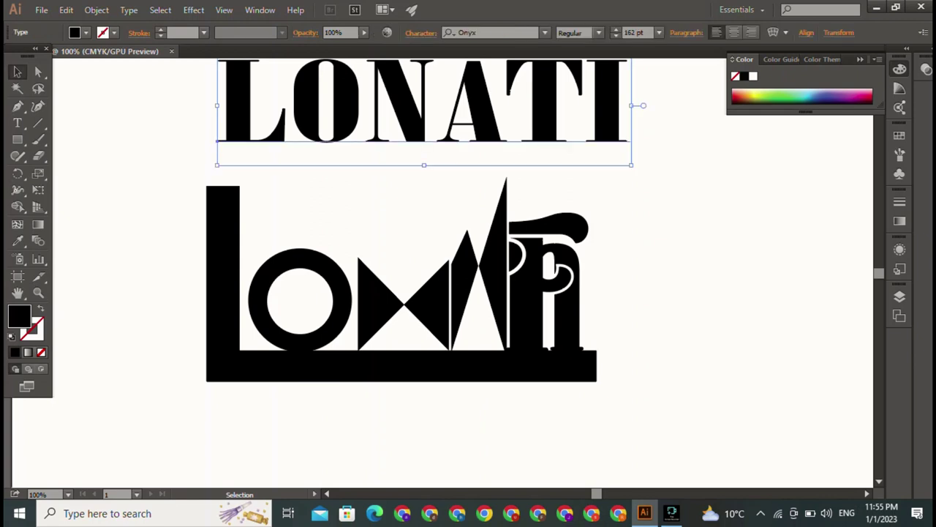
pyautogui.press('Delete')
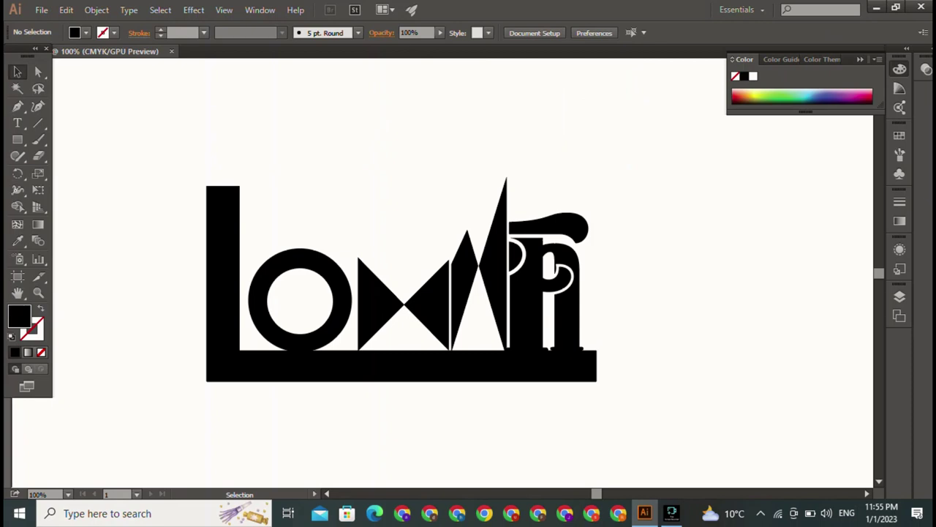
pyautogui.click(17, 156)
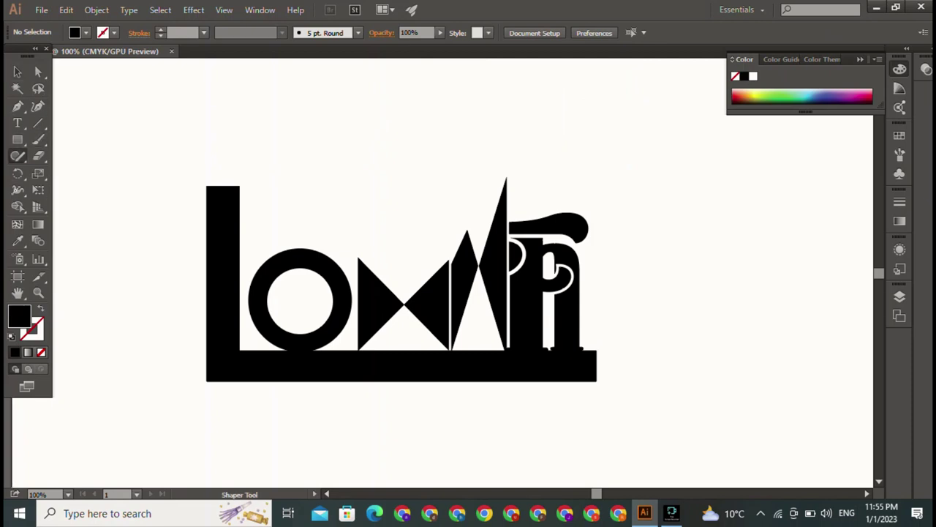
pyautogui.click(17, 72)
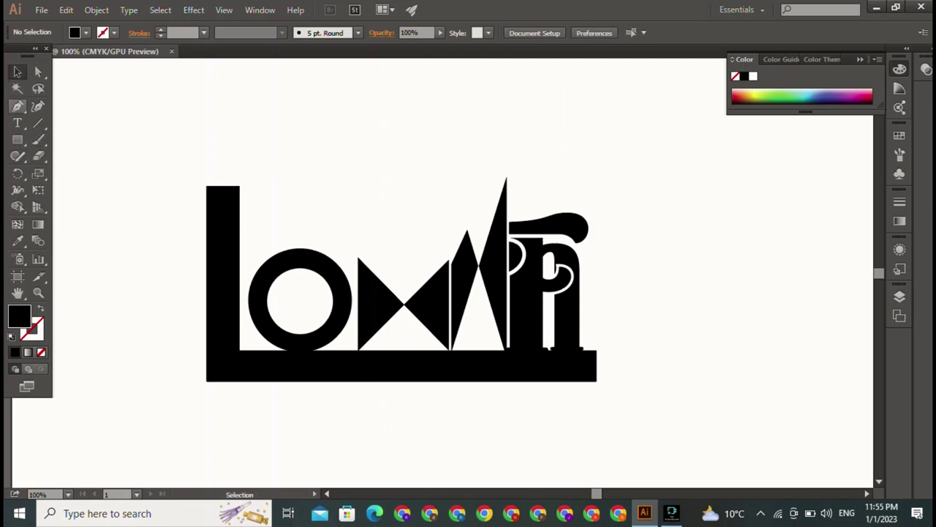
pyautogui.hotkey('shift', 'n')
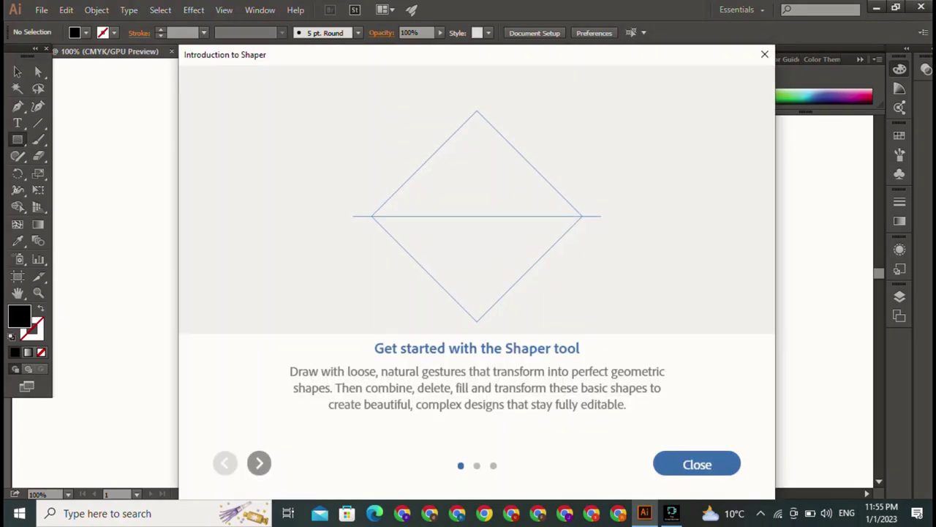
pyautogui.click(697, 464)
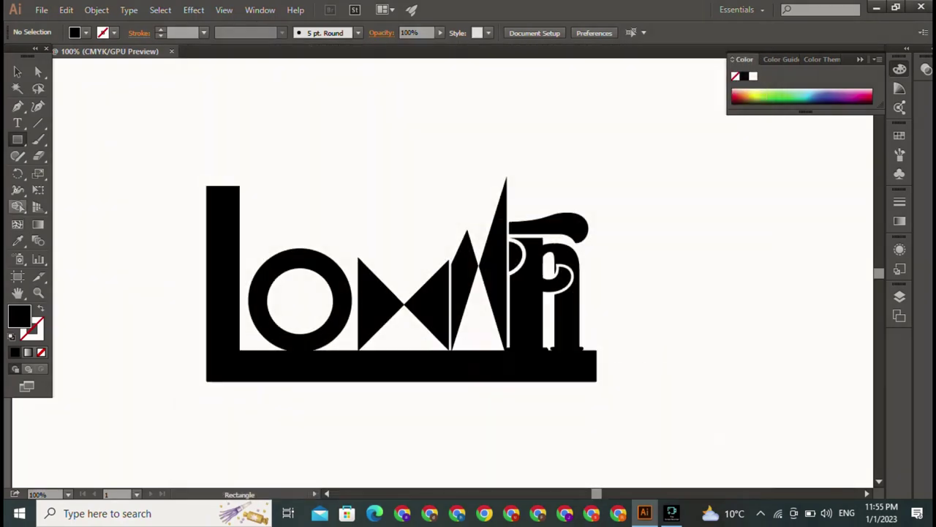
# Draw a thin 605 × 7 pt black underline bar beneath the letter mark.
pyautogui.moveTo(178, 408)
pyautogui.mouseDown()
pyautogui.moveTo(320, 417)
pyautogui.moveTo(640, 412)
pyautogui.moveTo(591, 409)
pyautogui.mouseUp()
pyautogui.press('v')
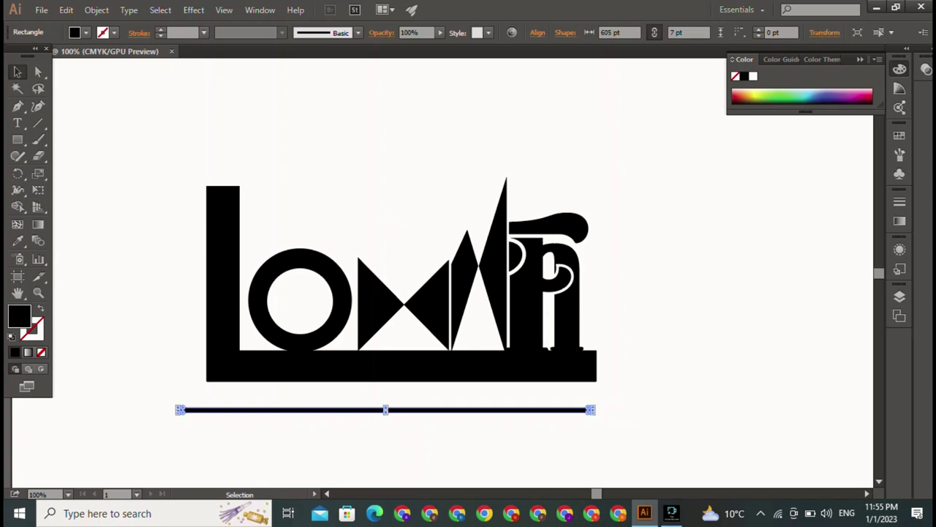
pyautogui.moveTo(366, 409); pyautogui.dragTo(392, 407)
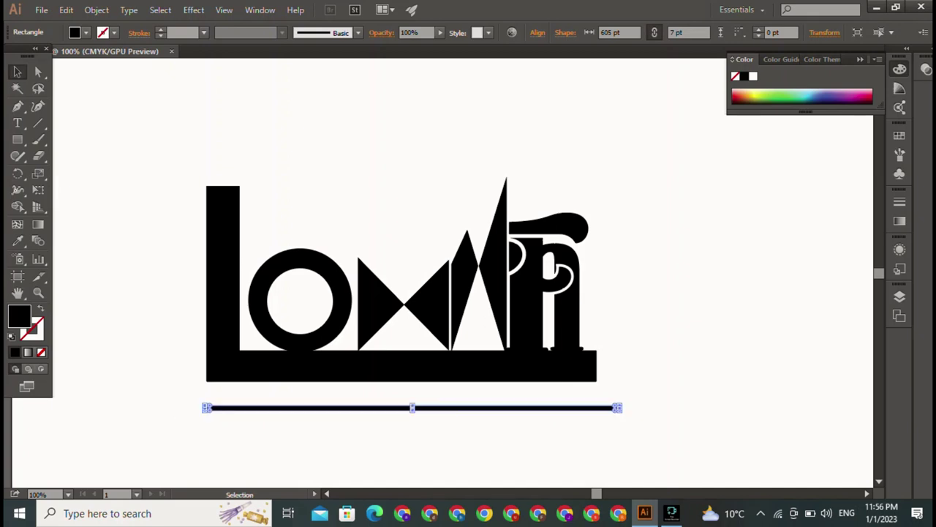
pyautogui.hotkey('ctrl', 'shift', 'a')
pyautogui.click(615, 408)
pyautogui.hotkey('ctrl', 'z')
pyautogui.hotkey('ctrl', 'shift', 'a')
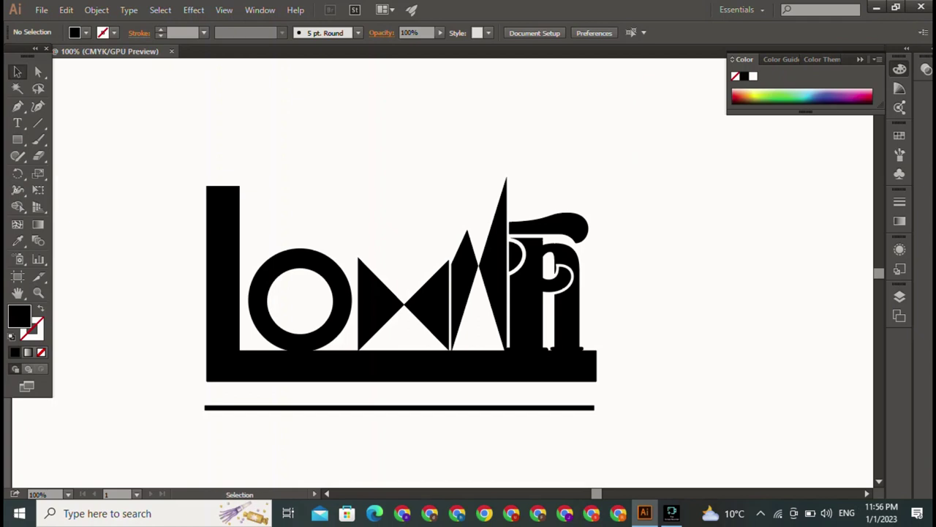
pyautogui.hotkey('ctrl', 'r')
# Set the rulers to pixels and add guides at the logo's top, left and right edges.
pyautogui.rightClick(399, 65)
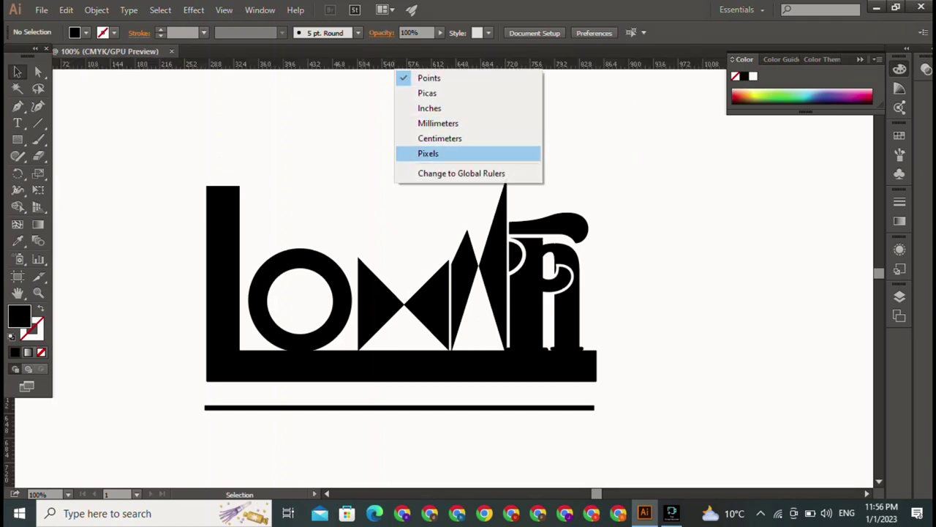
pyautogui.click(430, 153)
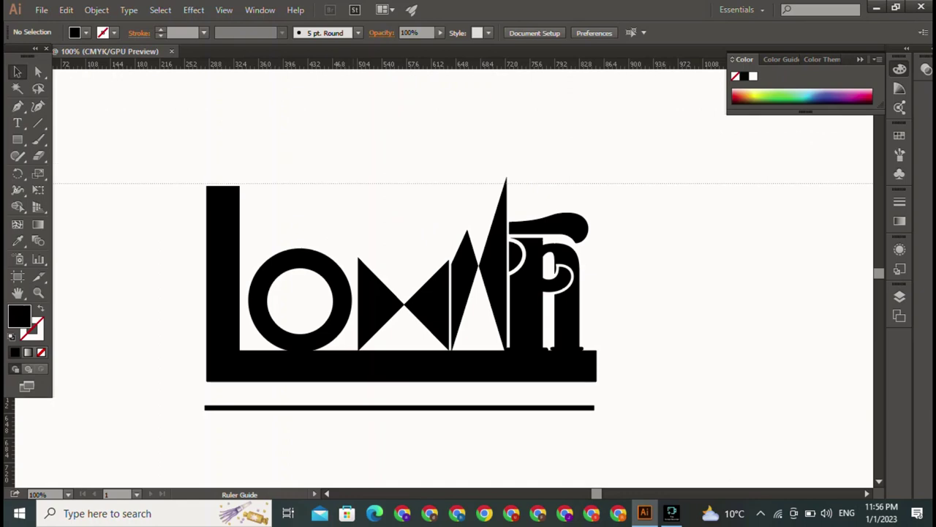
pyautogui.moveTo(398, 64); pyautogui.dragTo(398, 187)
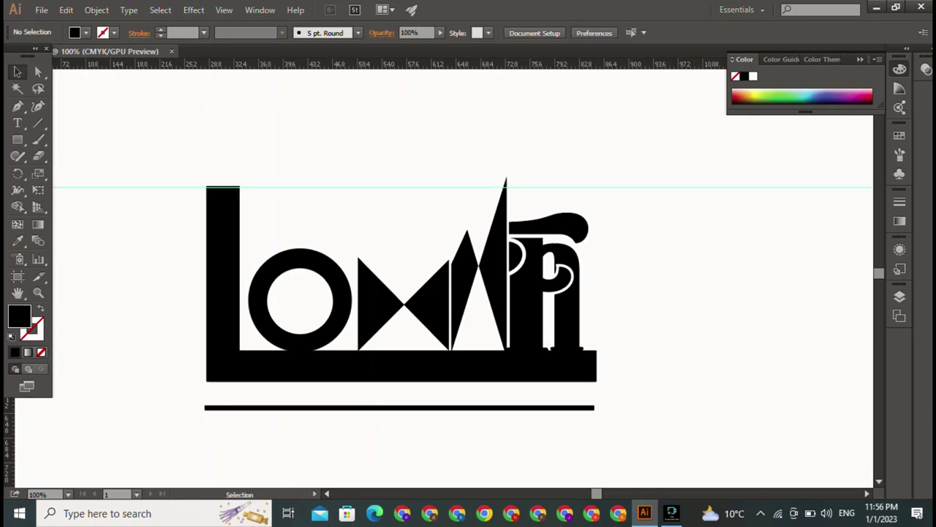
pyautogui.moveTo(7, 438); pyautogui.dragTo(205, 431)
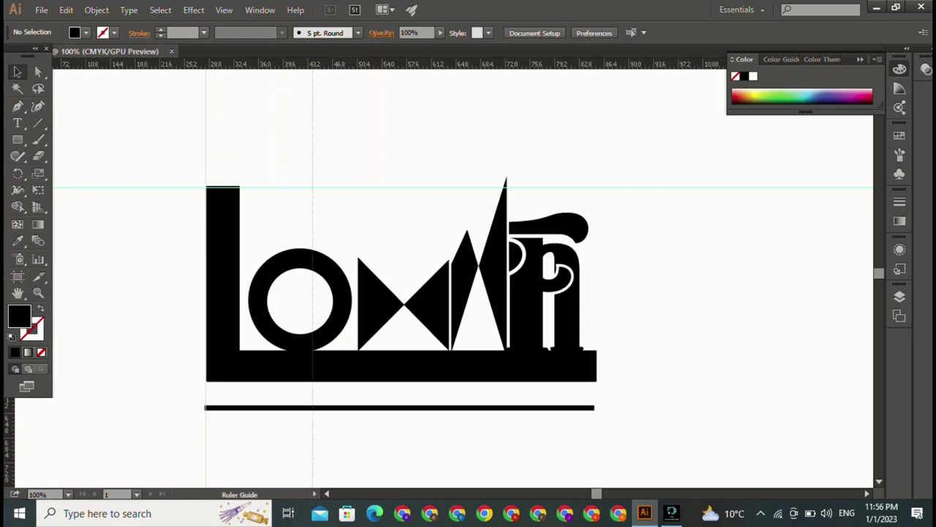
pyautogui.scroll(-2, 461, 278)
pyautogui.scroll(-2, 461, 278)
pyautogui.moveTo(654, 431); pyautogui.dragTo(595, 432)
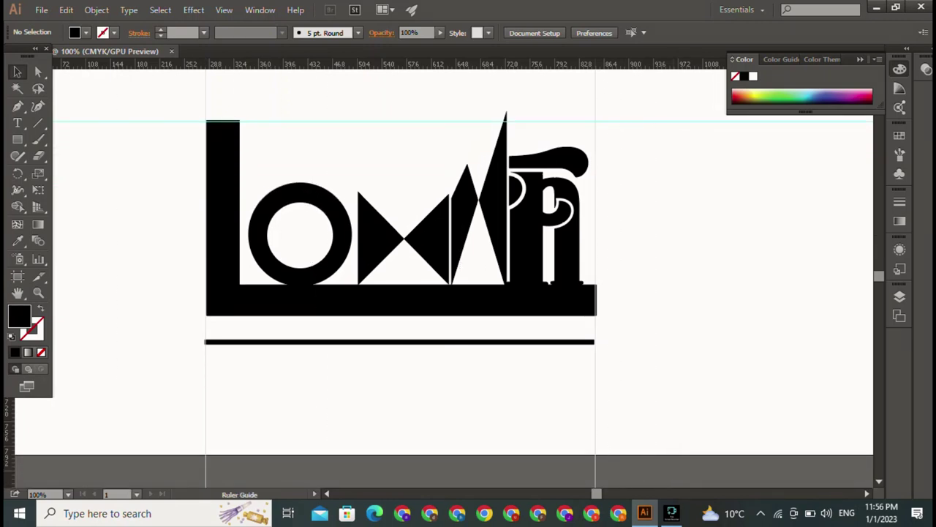
# Recentre the logo on the canvas and minimise Illustrator.
pyautogui.moveTo(468, 264); pyautogui.dragTo(487, 387)
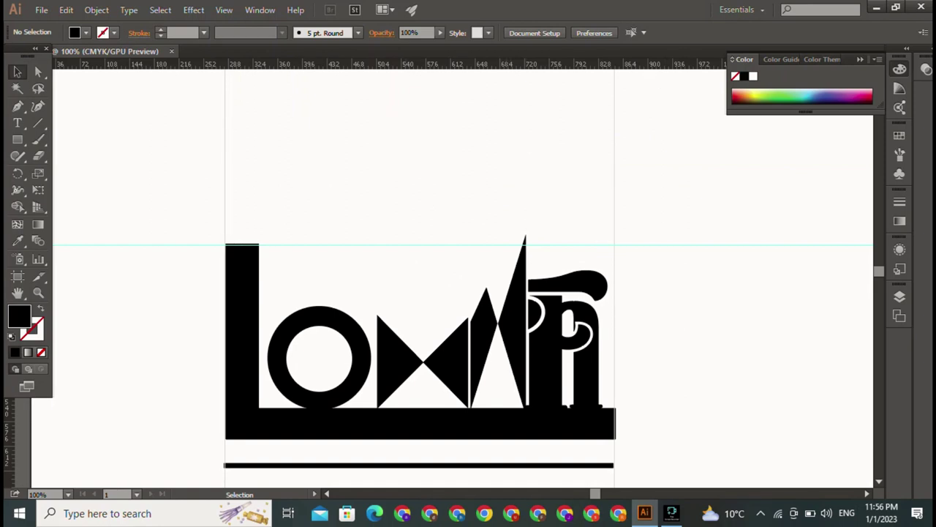
pyautogui.click(512, 329)
pyautogui.hotkey('ctrl', 'shift', 'a')
pyautogui.moveTo(468, 293)
pyautogui.mouseDown()
pyautogui.moveTo(428, 202)
pyautogui.moveTo(440, 248)
pyautogui.mouseUp()
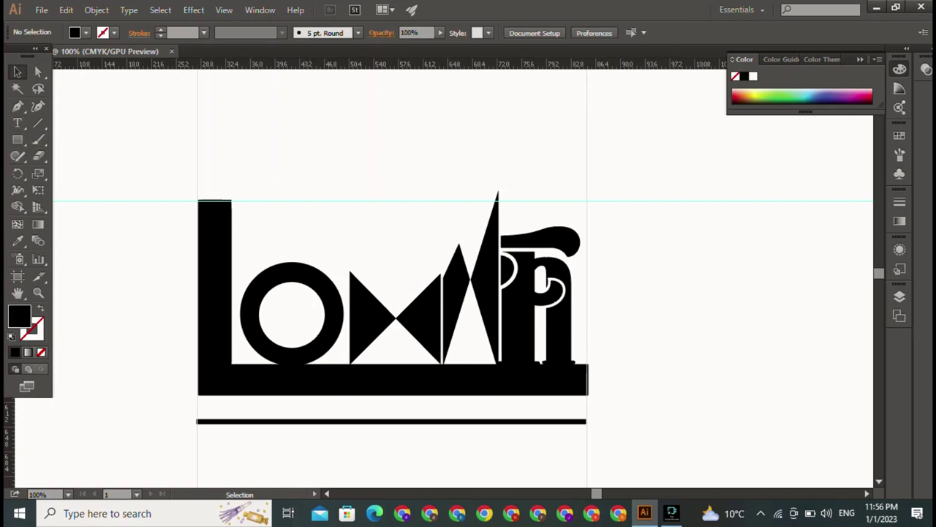
pyautogui.click(876, 8)
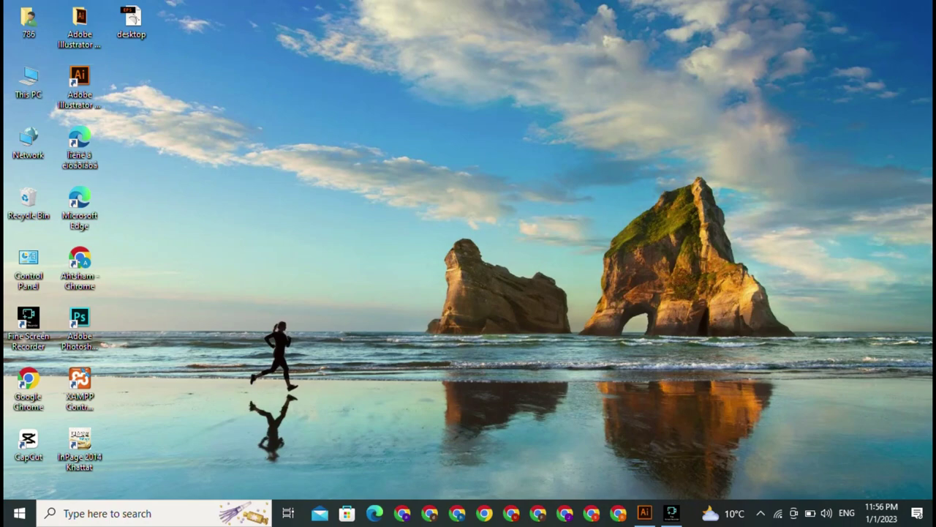
# On New Volume (E:), skip the jpg folder, open winror all and select the tiger face image.
pyautogui.press('super+e')
pyautogui.click(381, 196)
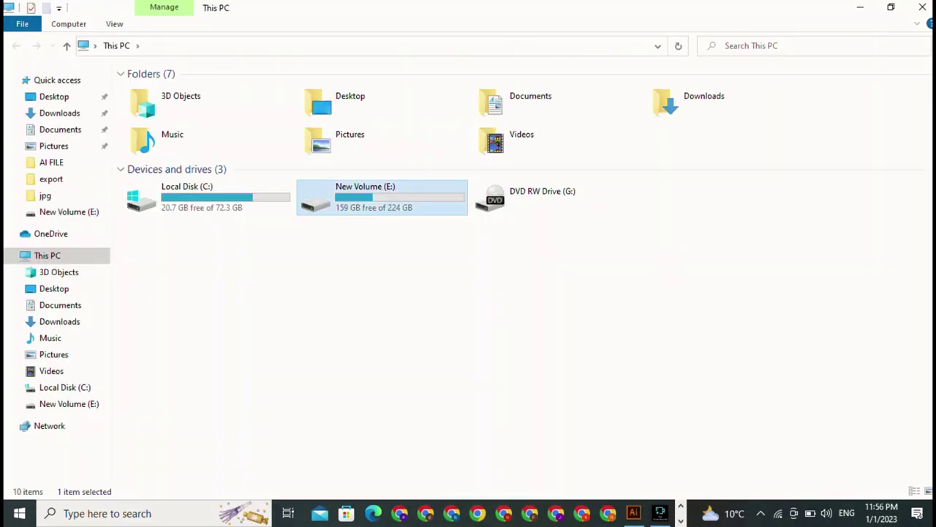
pyautogui.press('Return')
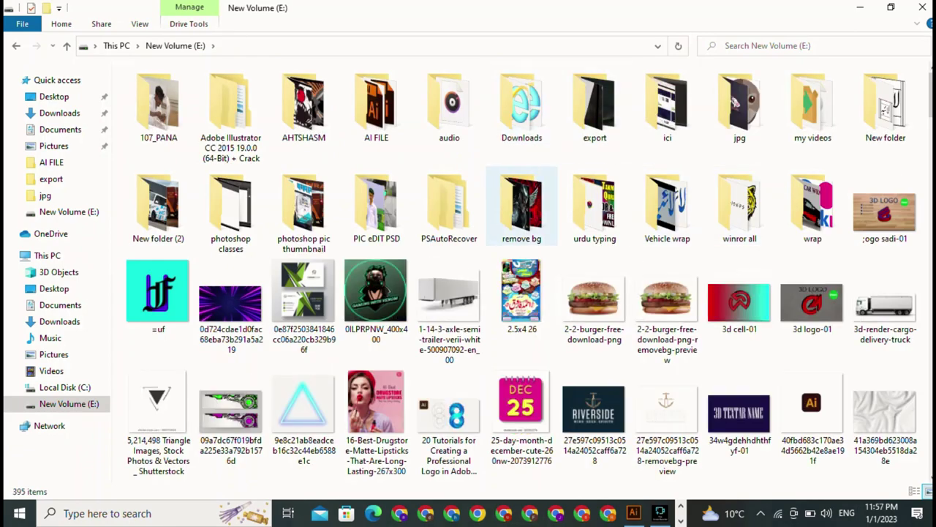
pyautogui.doubleClick(739, 102)
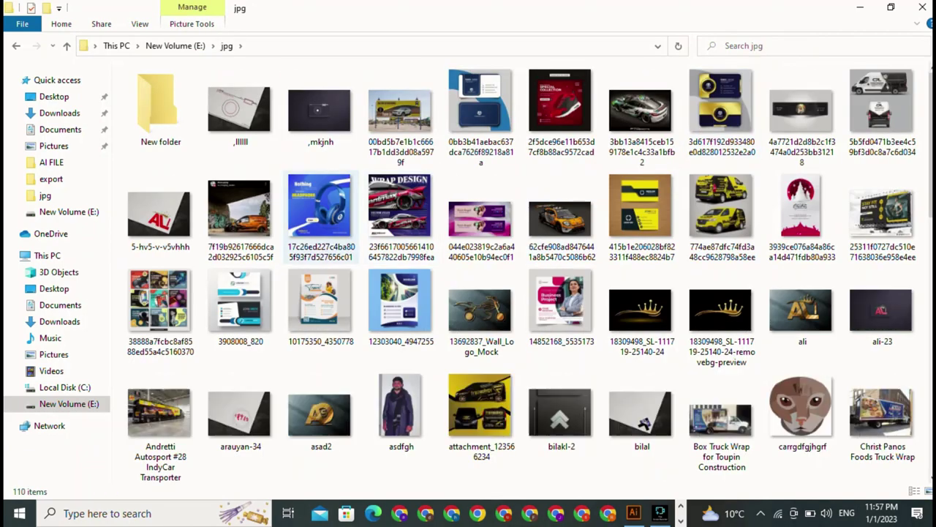
pyautogui.scroll(-2, 643, 307)
pyautogui.scroll(-5, 562, 293)
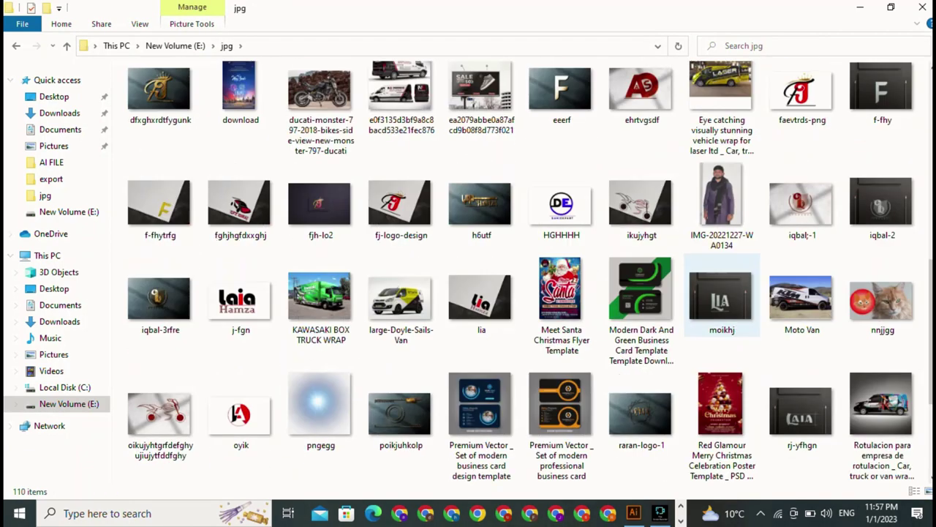
pyautogui.scroll(-3, 802, 300)
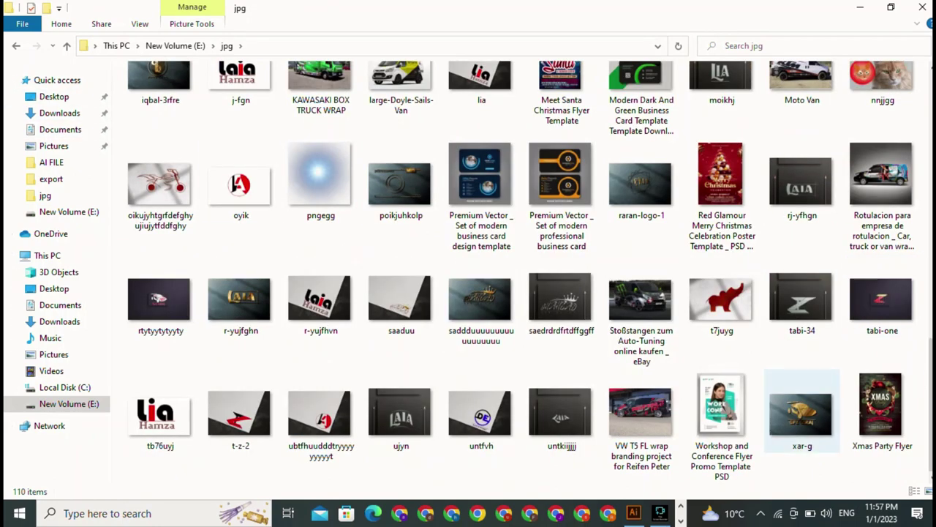
pyautogui.press('BackSpace')
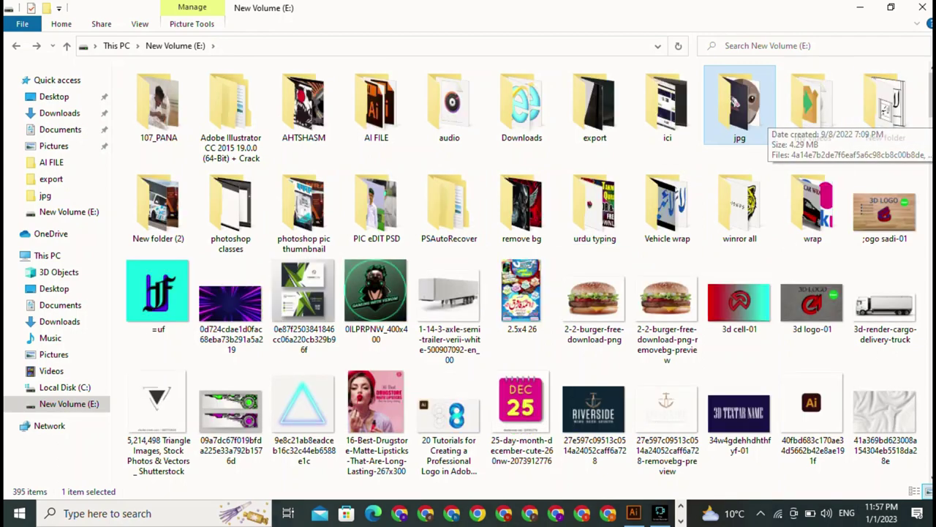
pyautogui.doubleClick(740, 208)
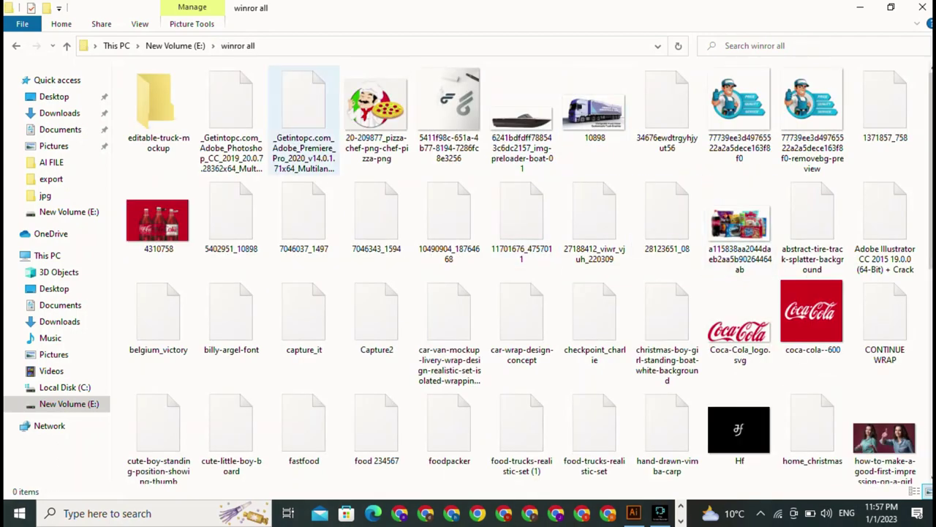
pyautogui.scroll(-5, 303, 121)
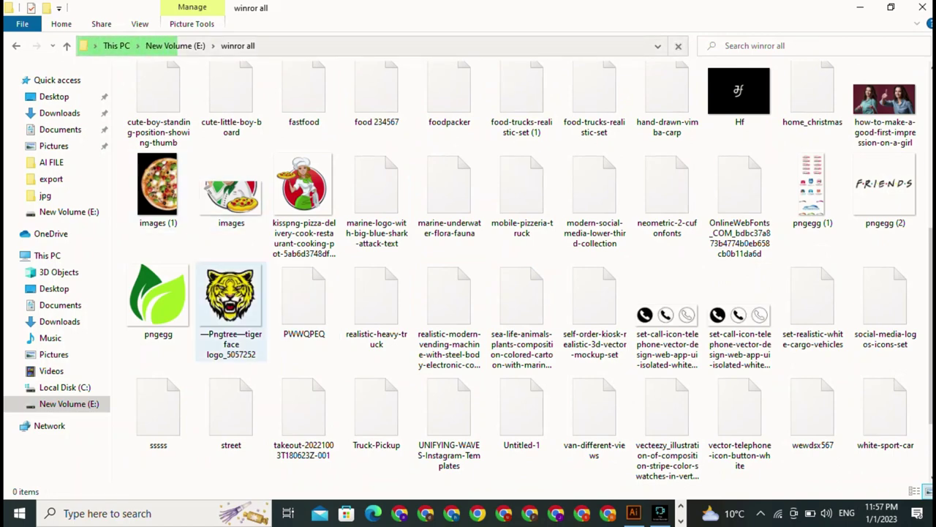
pyautogui.click(231, 304)
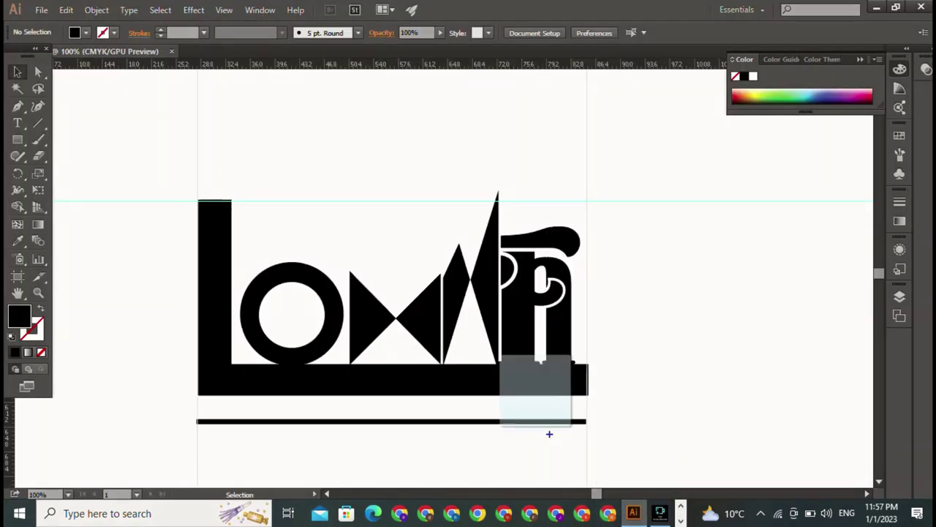
# Drag the tiger image onto the canvas, shrink it and centre it inside the O ring.
pyautogui.moveTo(635, 457); pyautogui.dragTo(297, 316)
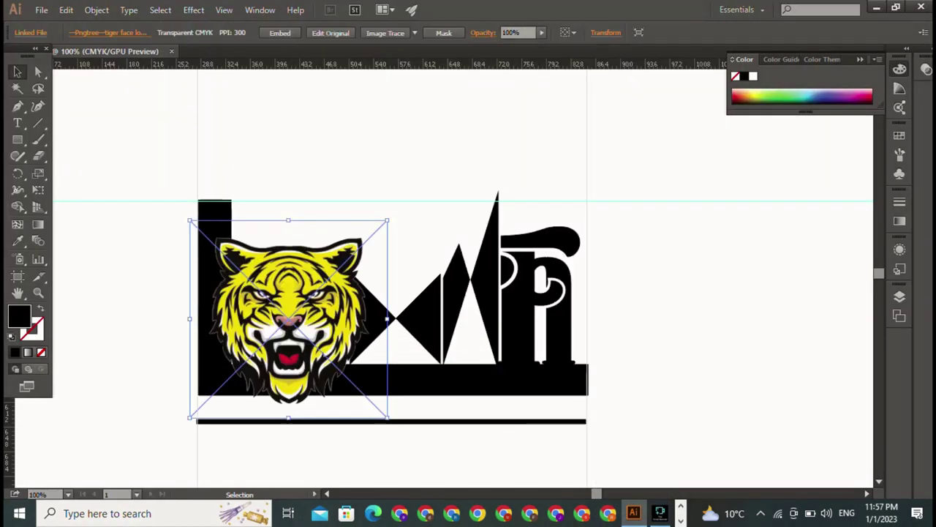
pyautogui.moveTo(387, 220); pyautogui.dragTo(277, 332)
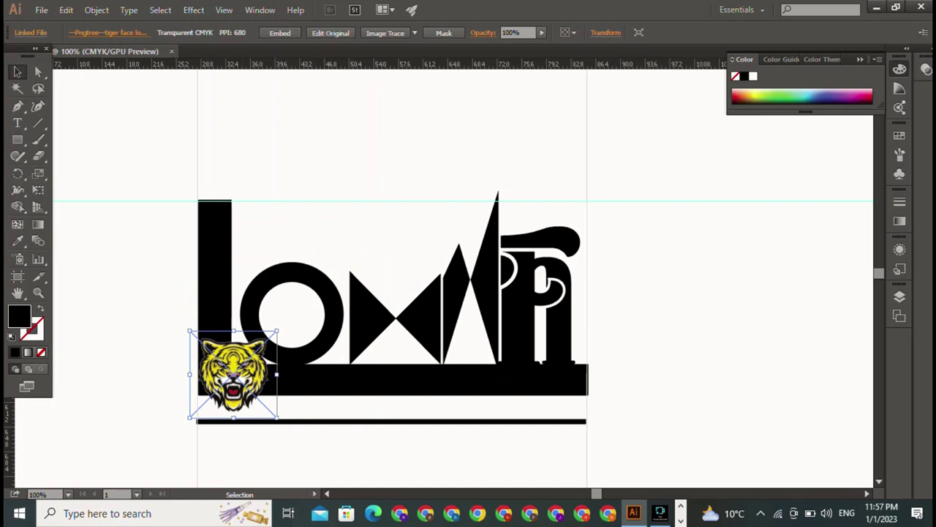
pyautogui.moveTo(234, 373); pyautogui.dragTo(289, 303)
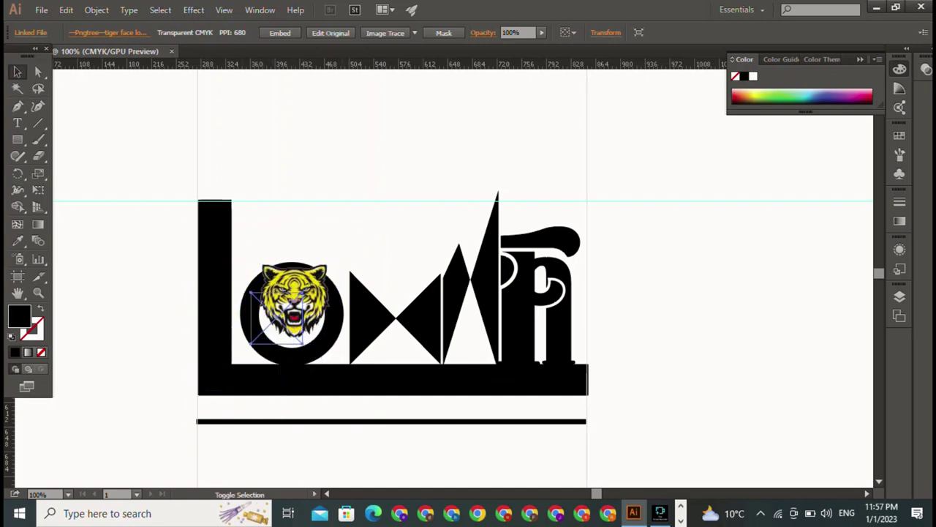
pyautogui.moveTo(327, 265); pyautogui.dragTo(269, 336)
pyautogui.keyDown('shift'); pyautogui.click(293, 272); pyautogui.keyUp('shift')
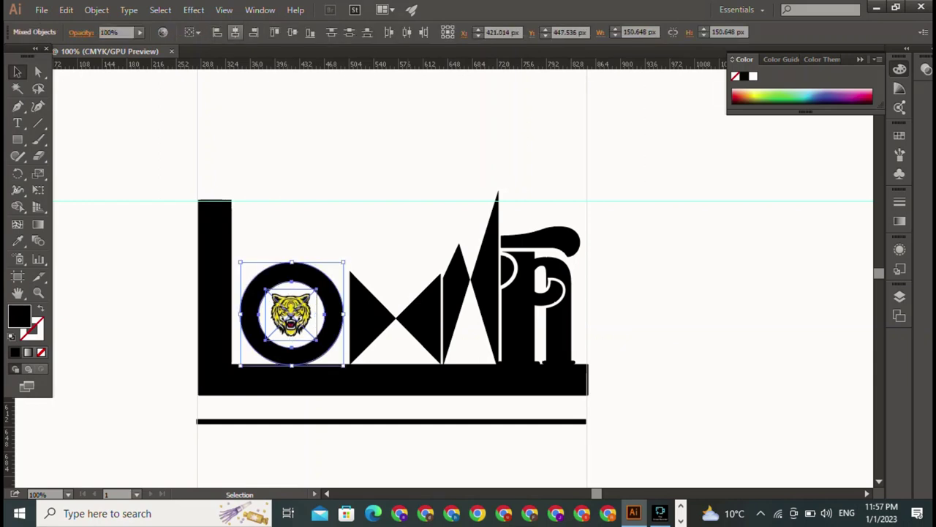
pyautogui.hotkey('ctrl', 'shift', 'a')
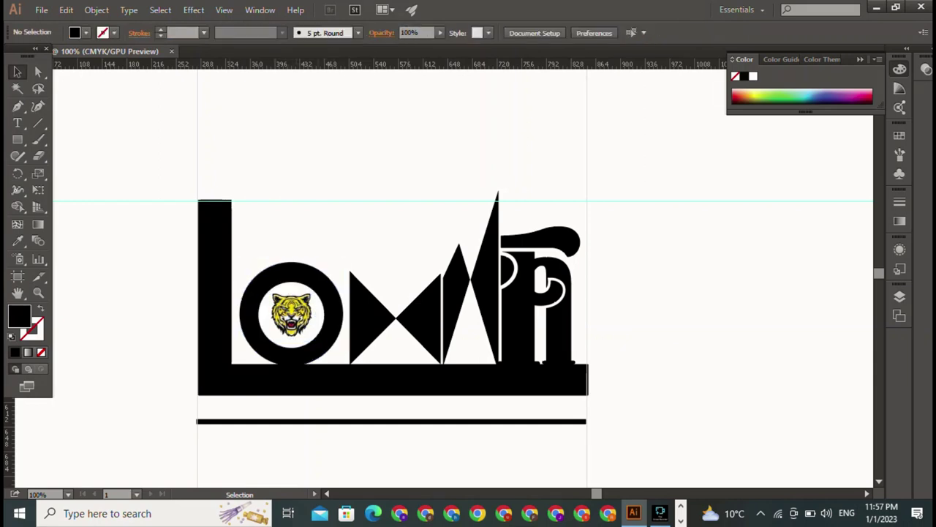